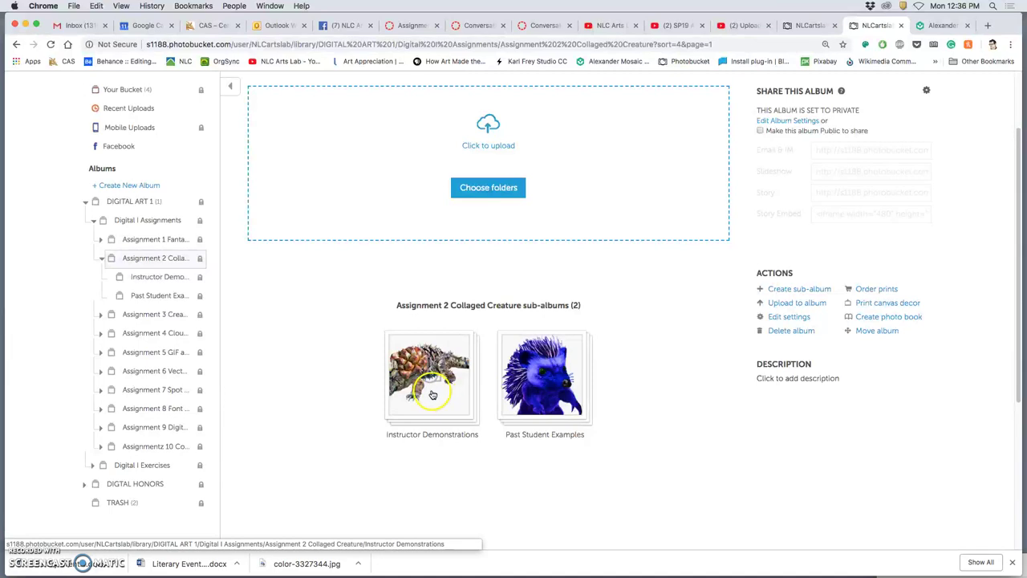
- Open the Instructor Demonstrations album, check the Canvas assignment tab, then return to Photobucket
{"action": "left_click", "coordinate": [428, 391]}
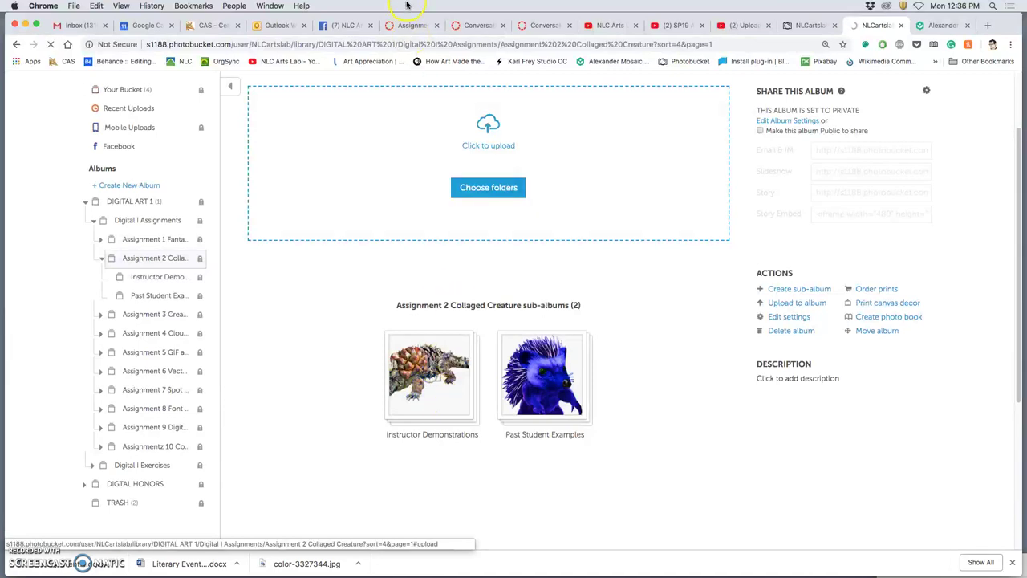
{"action": "left_click", "coordinate": [410, 27]}
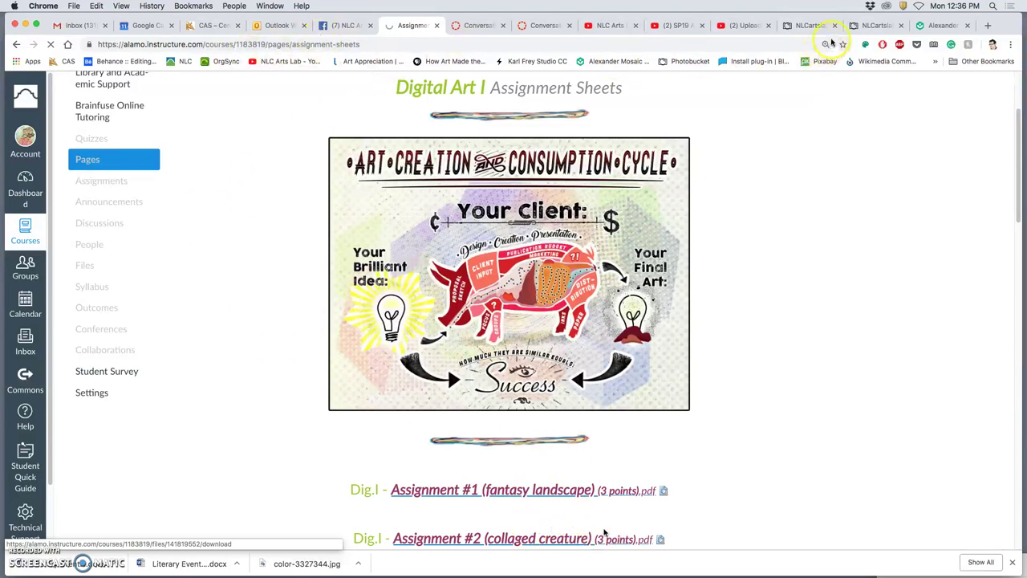
{"action": "left_click", "coordinate": [876, 27]}
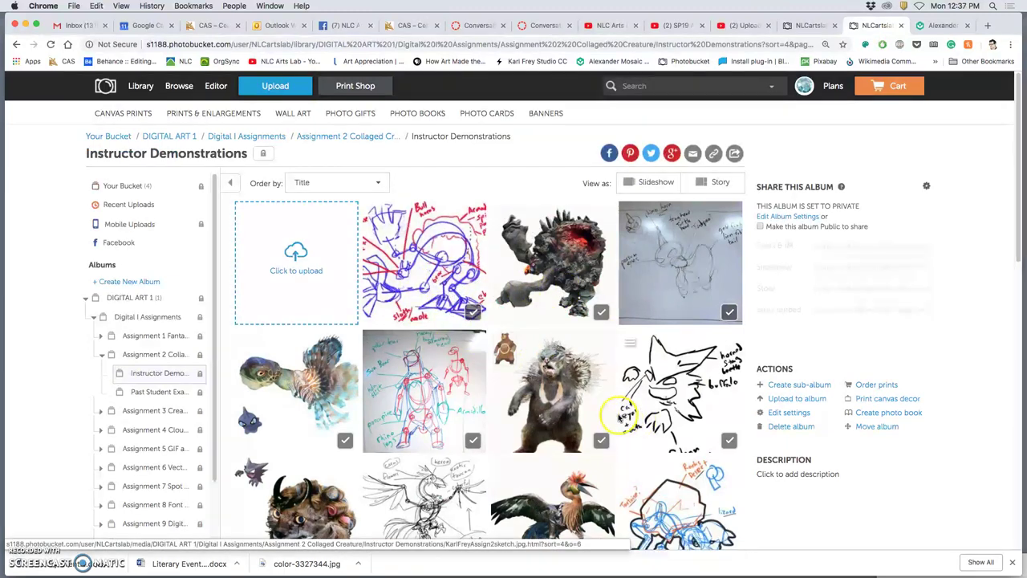
- View the SP17 Karl 1 annotated sketch at the album's end, then advance to the SP17 Karl 2 collage
{"action": "scroll", "coordinate": [626, 415], "scroll_direction": "down", "scroll_amount": 3}
{"action": "scroll", "coordinate": [610, 420], "scroll_direction": "down", "scroll_amount": 7}
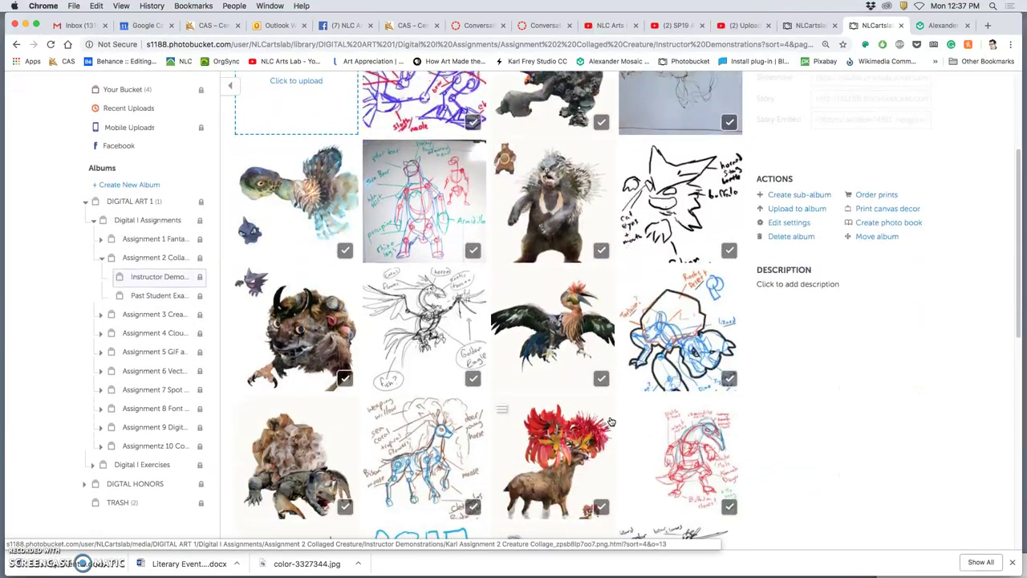
{"action": "scroll", "coordinate": [609, 421], "scroll_direction": "down", "scroll_amount": 5}
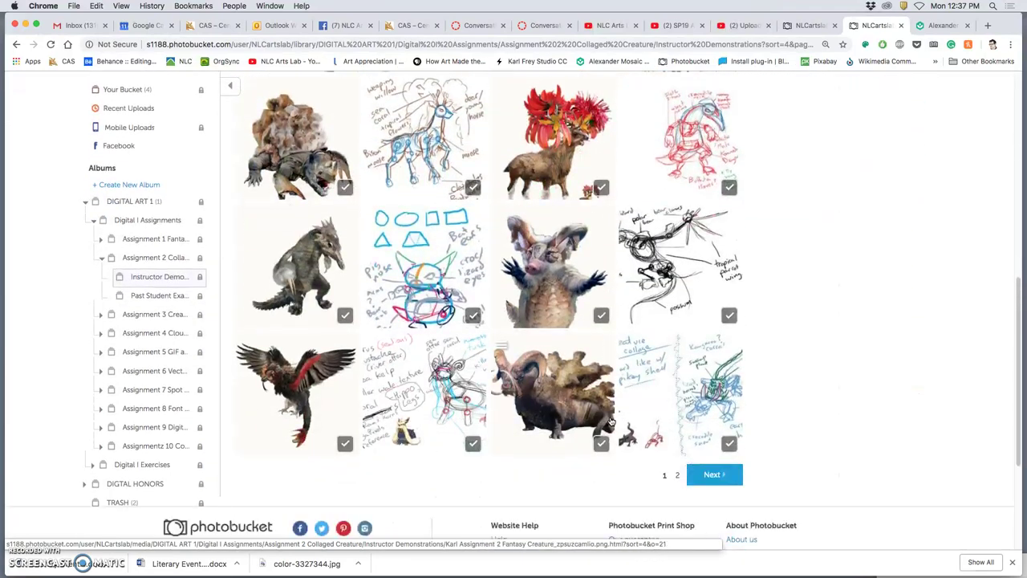
{"action": "left_click", "coordinate": [712, 406]}
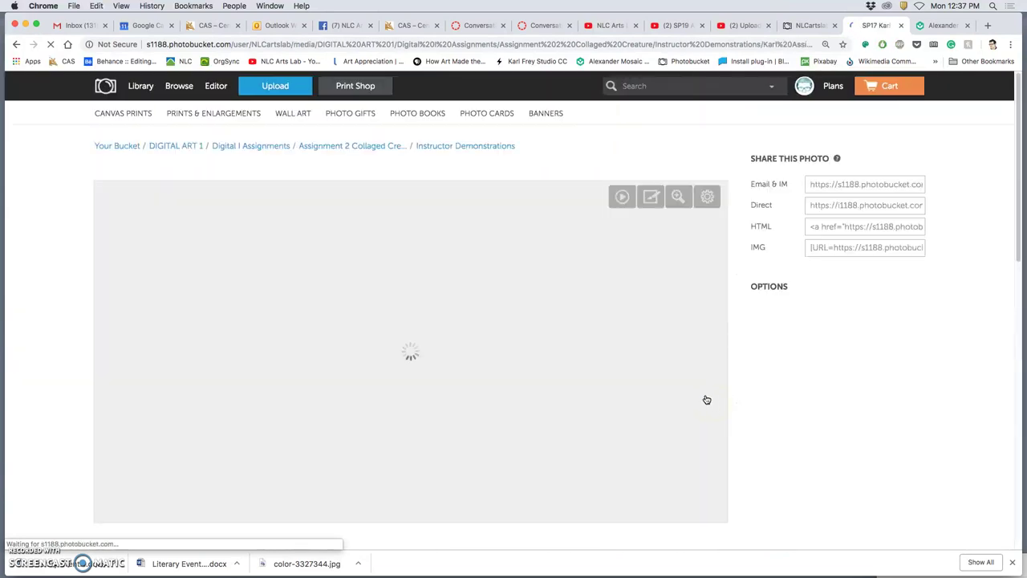
{"action": "scroll", "coordinate": [555, 353], "scroll_direction": "down", "scroll_amount": 2}
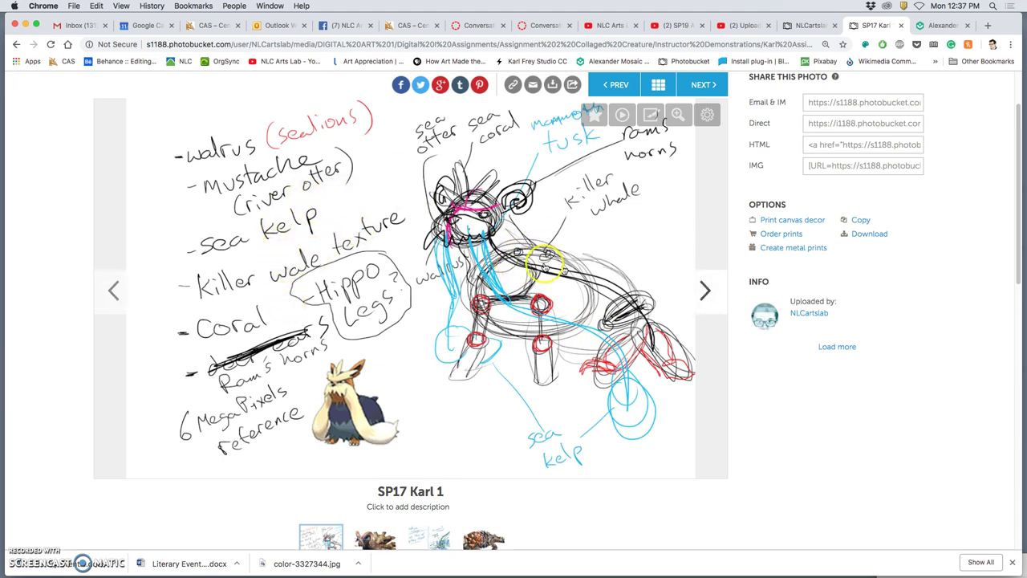
{"action": "left_click", "coordinate": [704, 293]}
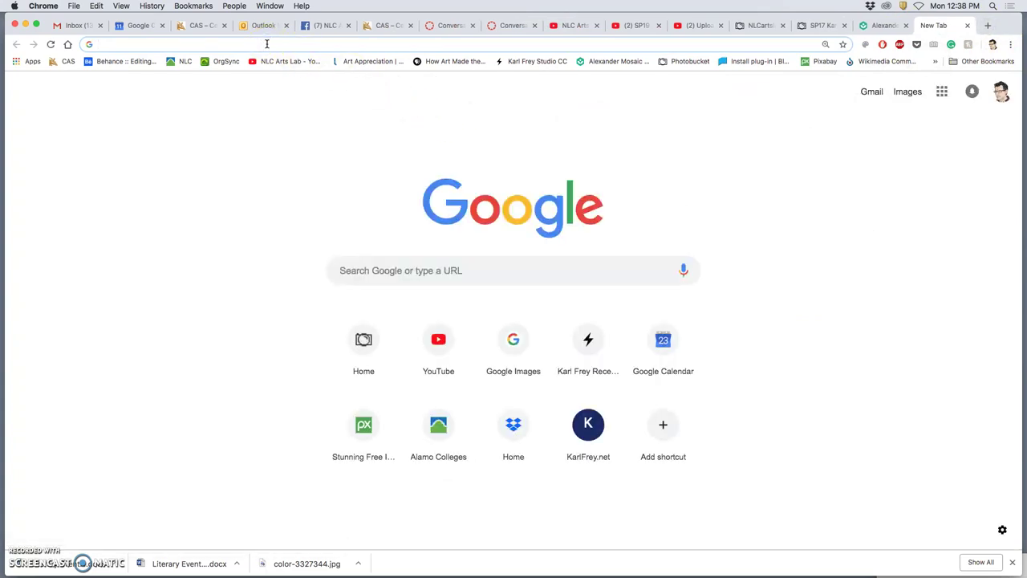
- Search Google for 'pokedex' from a new tab
{"action": "type", "text": "pok"}
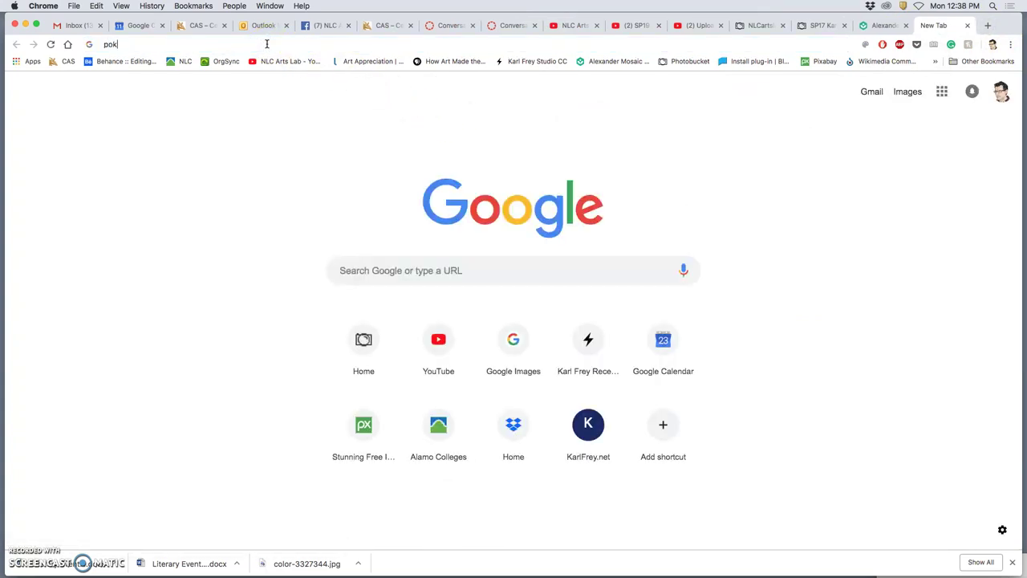
{"action": "type", "text": "edex"}
{"action": "key", "text": "Return"}
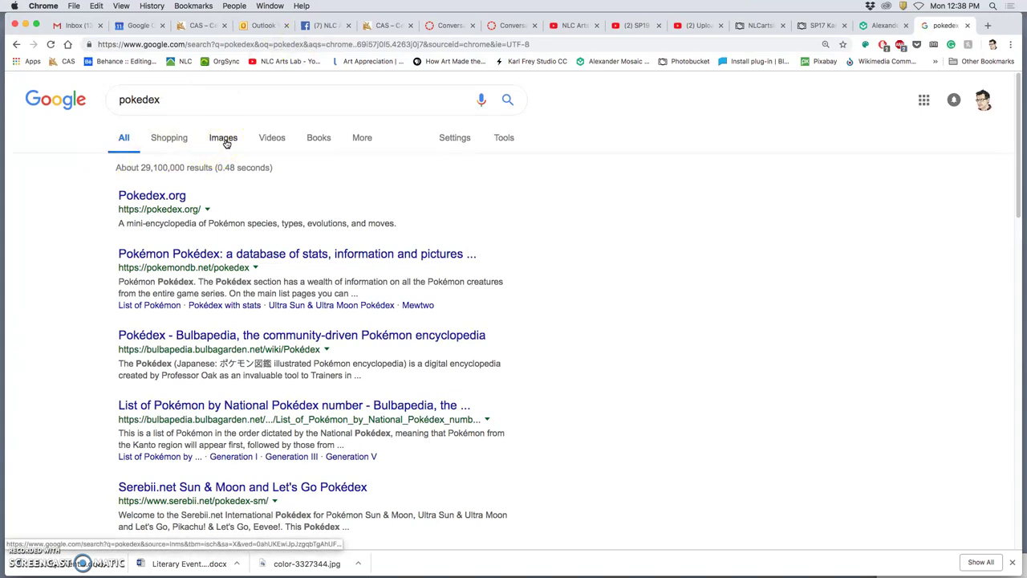
- Open Pokedex.org from the results and scroll down to the Ralts, Slaking and Lairon rows
{"action": "left_click", "coordinate": [159, 196]}
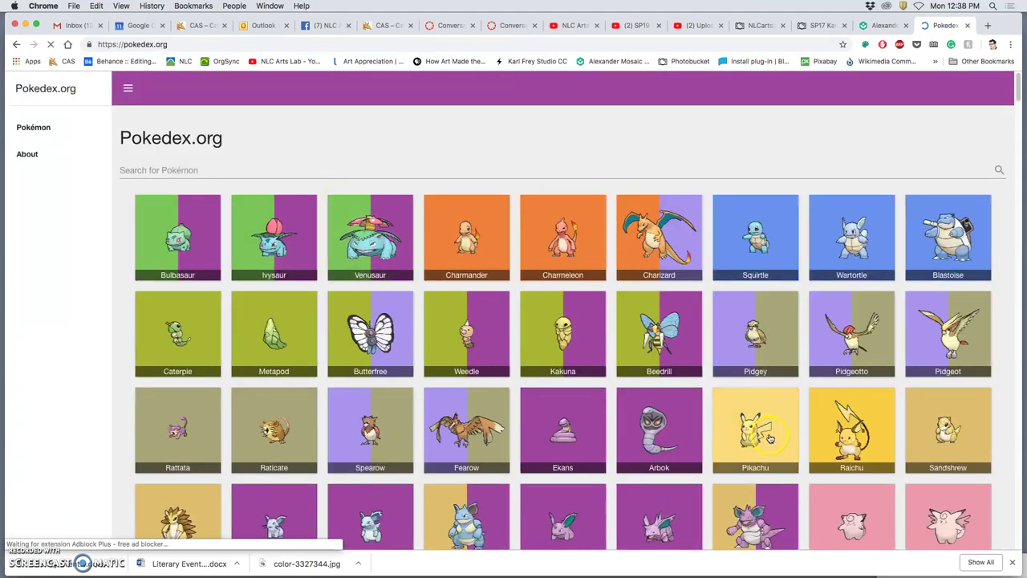
{"action": "scroll", "coordinate": [774, 433], "scroll_direction": "down", "scroll_amount": 5}
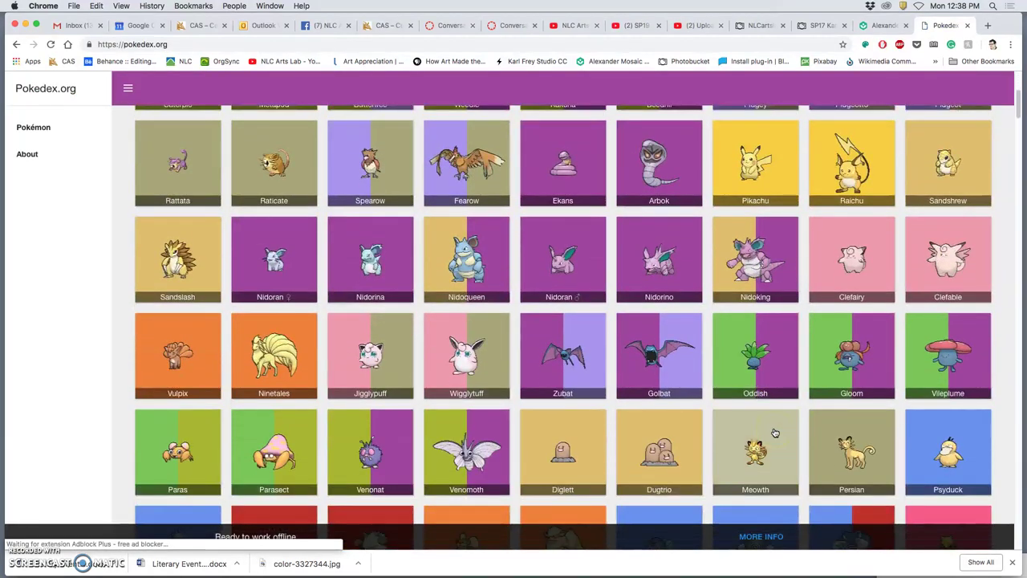
{"action": "scroll", "coordinate": [774, 433], "scroll_direction": "down", "scroll_amount": 1}
{"action": "scroll", "coordinate": [774, 434], "scroll_direction": "down", "scroll_amount": 3}
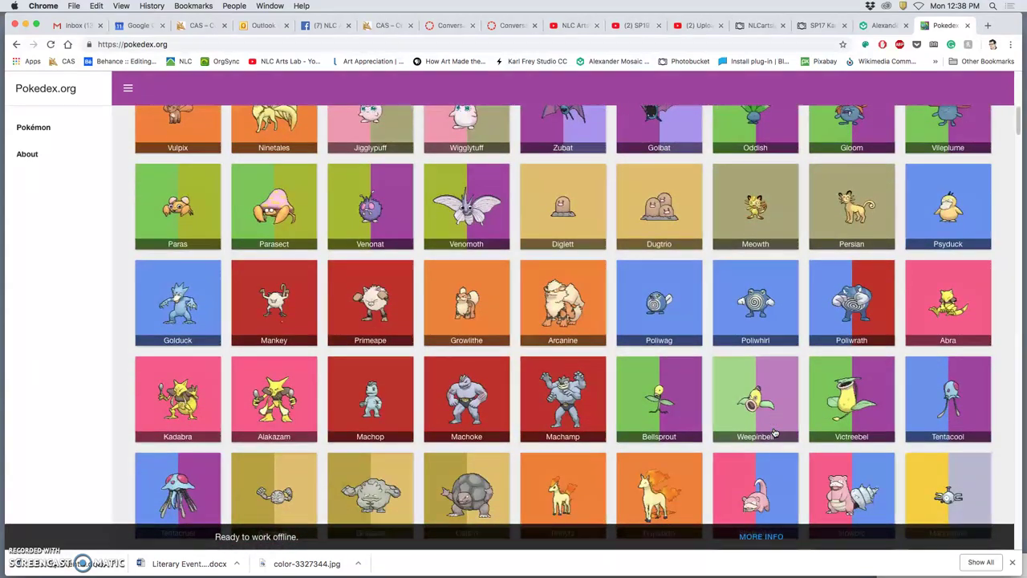
{"action": "scroll", "coordinate": [774, 432], "scroll_direction": "down", "scroll_amount": 3}
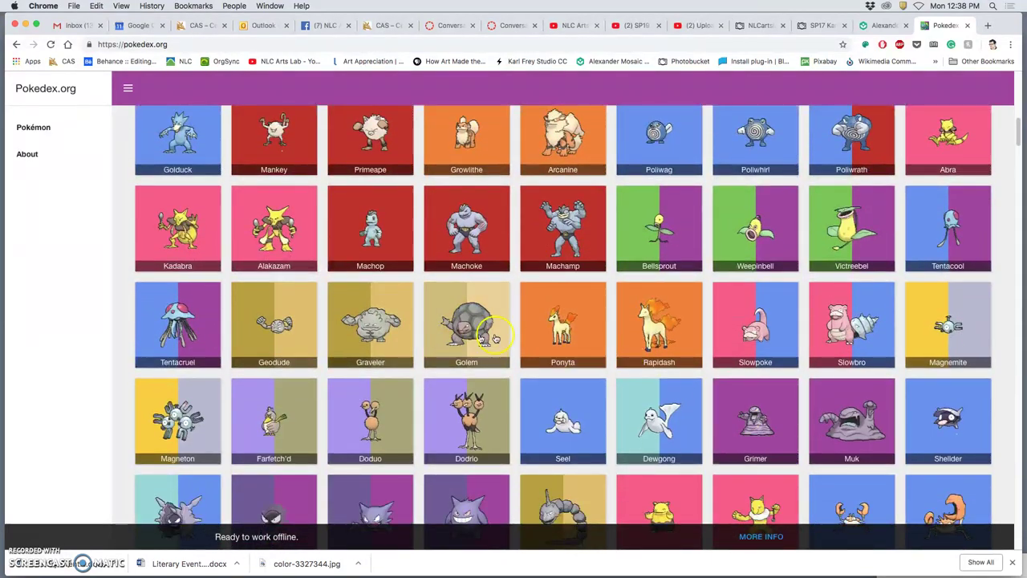
{"action": "scroll", "coordinate": [726, 401], "scroll_direction": "down", "scroll_amount": 6}
{"action": "scroll", "coordinate": [750, 399], "scroll_direction": "down", "scroll_amount": 13}
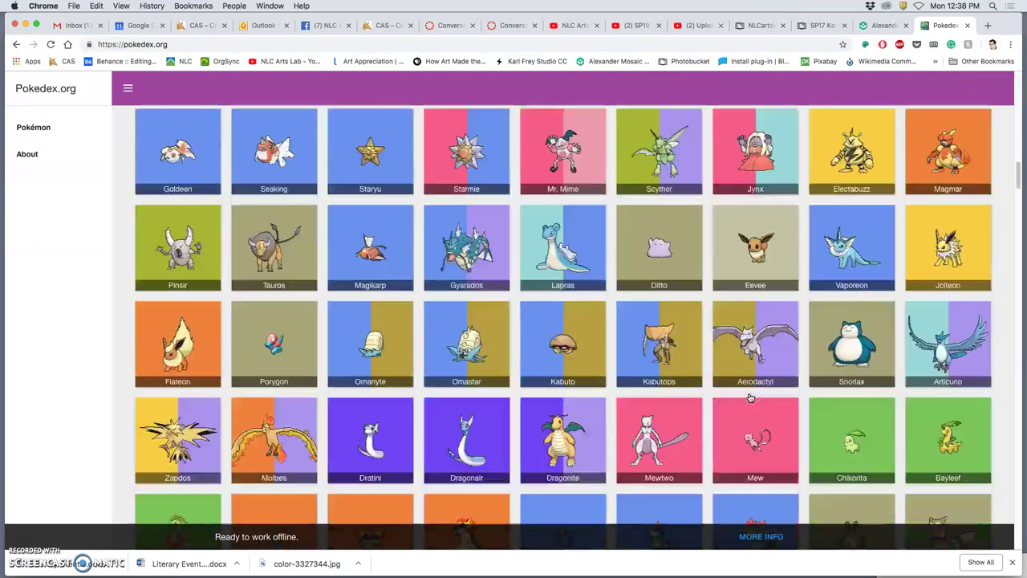
{"action": "scroll", "coordinate": [830, 410], "scroll_direction": "down", "scroll_amount": 6}
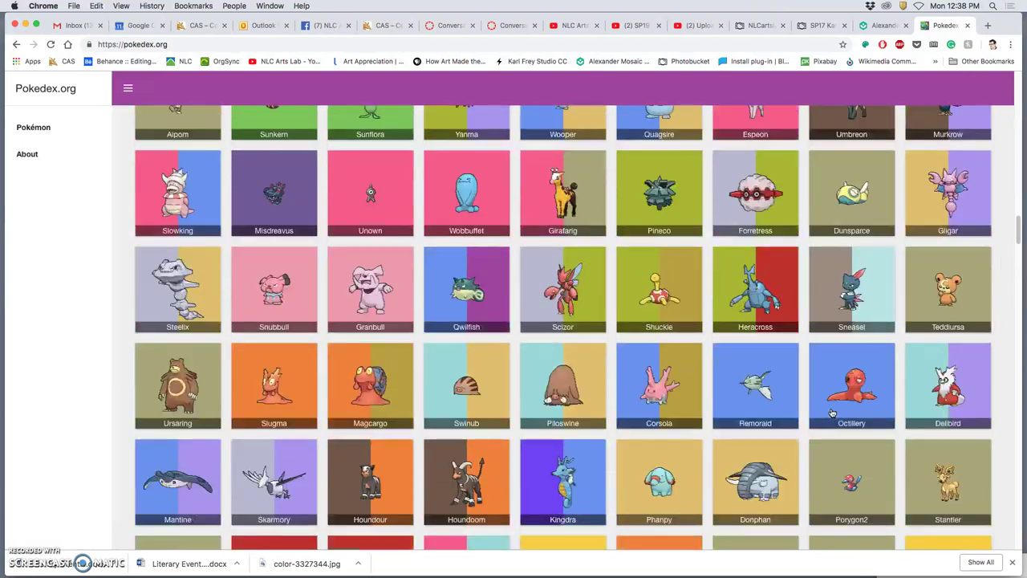
{"action": "scroll", "coordinate": [832, 413], "scroll_direction": "down", "scroll_amount": 3}
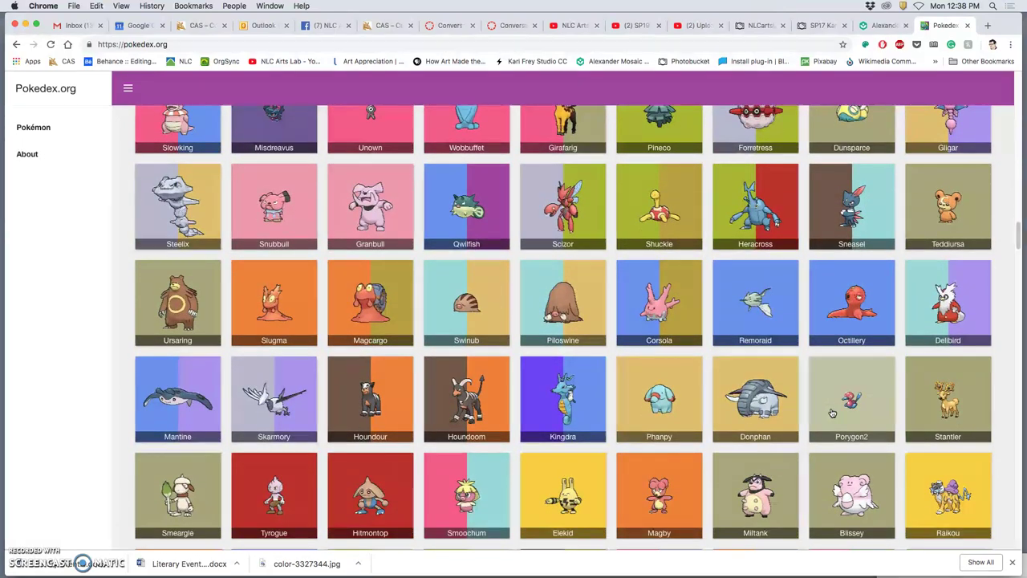
{"action": "scroll", "coordinate": [832, 412], "scroll_direction": "down", "scroll_amount": 4}
{"action": "scroll", "coordinate": [832, 413], "scroll_direction": "down", "scroll_amount": 2}
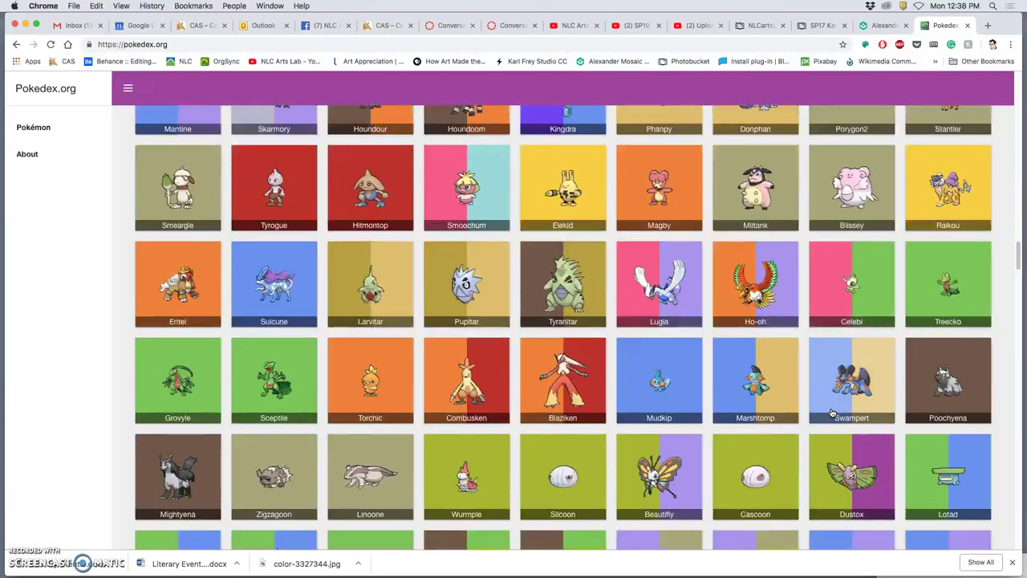
{"action": "scroll", "coordinate": [832, 412], "scroll_direction": "down", "scroll_amount": 2}
{"action": "scroll", "coordinate": [832, 412], "scroll_direction": "down", "scroll_amount": 3}
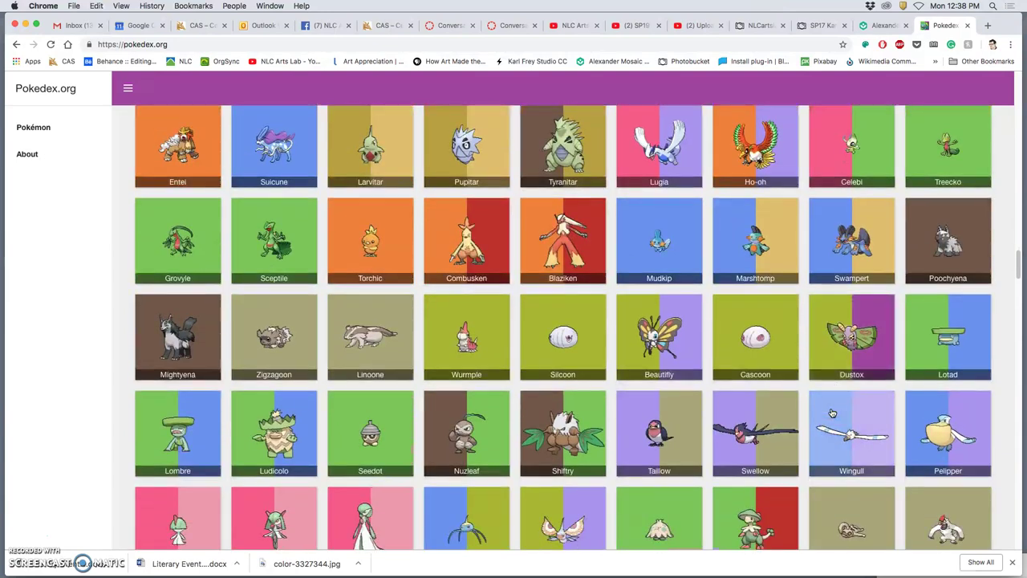
{"action": "scroll", "coordinate": [832, 412], "scroll_direction": "down", "scroll_amount": 4}
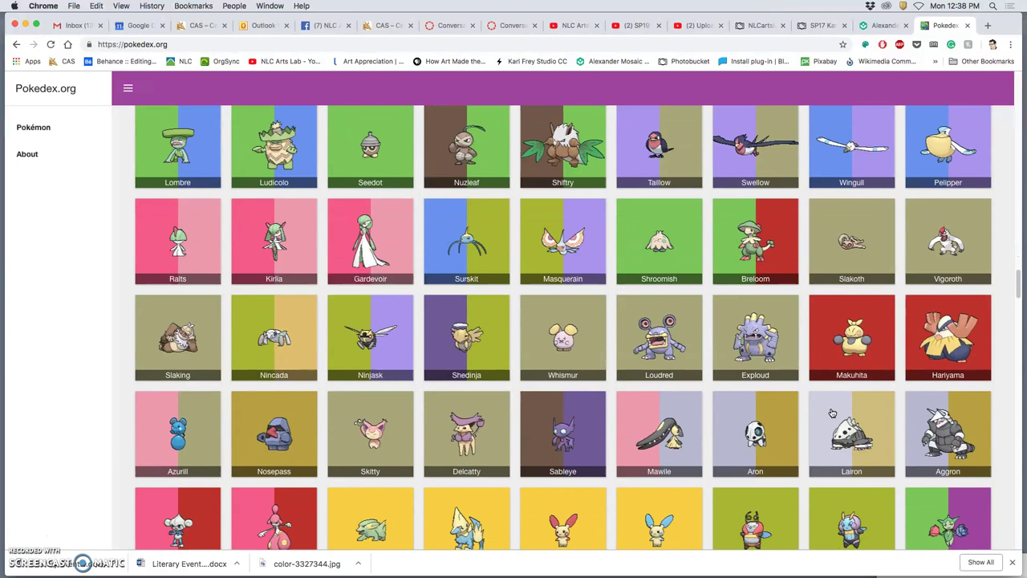
{"action": "scroll", "coordinate": [832, 413], "scroll_direction": "down", "scroll_amount": 1}
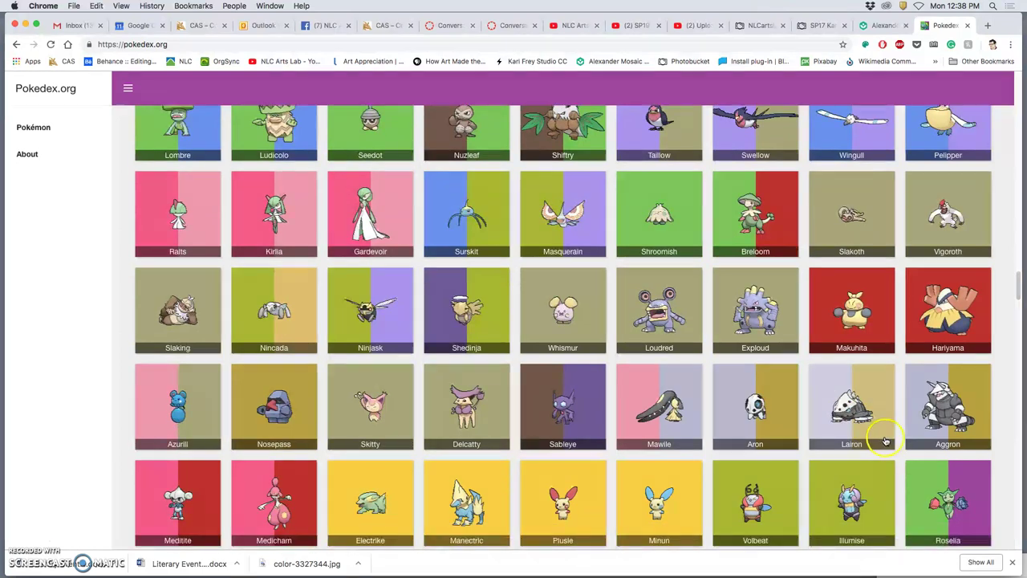
{"action": "scroll", "coordinate": [852, 415], "scroll_direction": "down", "scroll_amount": 1}
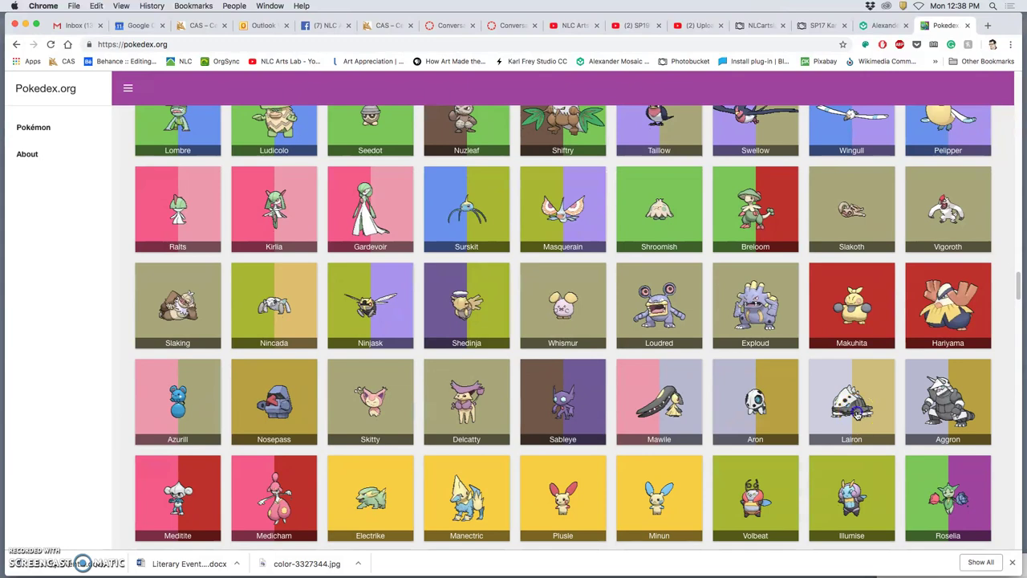
- Screenshot Lairon's sprite from its #305 page at 300% zoom, then go back to the list
{"action": "left_click", "coordinate": [857, 413]}
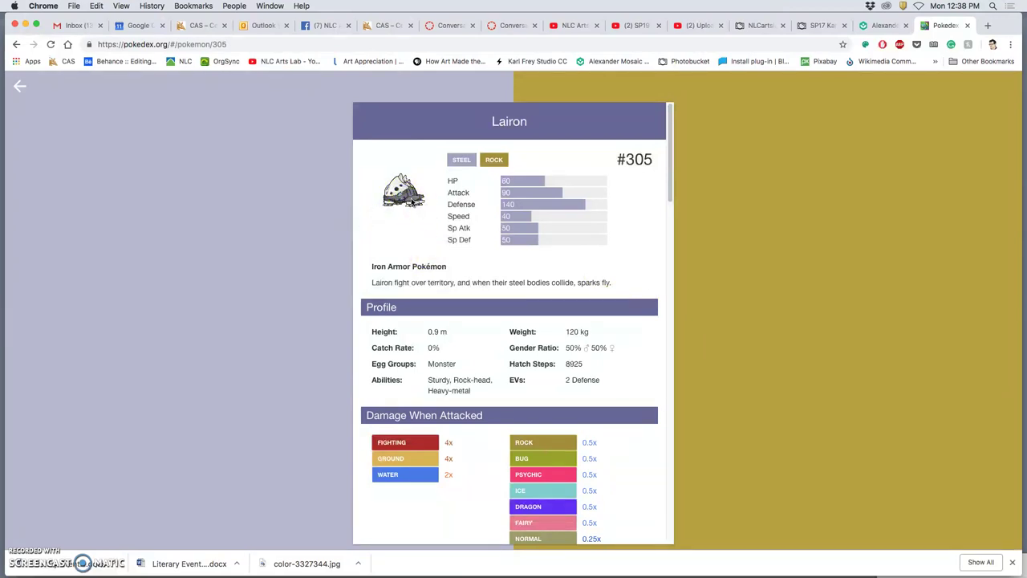
{"action": "key", "text": "super+equal"}
{"action": "key", "text": "super+equal"}
{"action": "key", "text": "super+equal"}
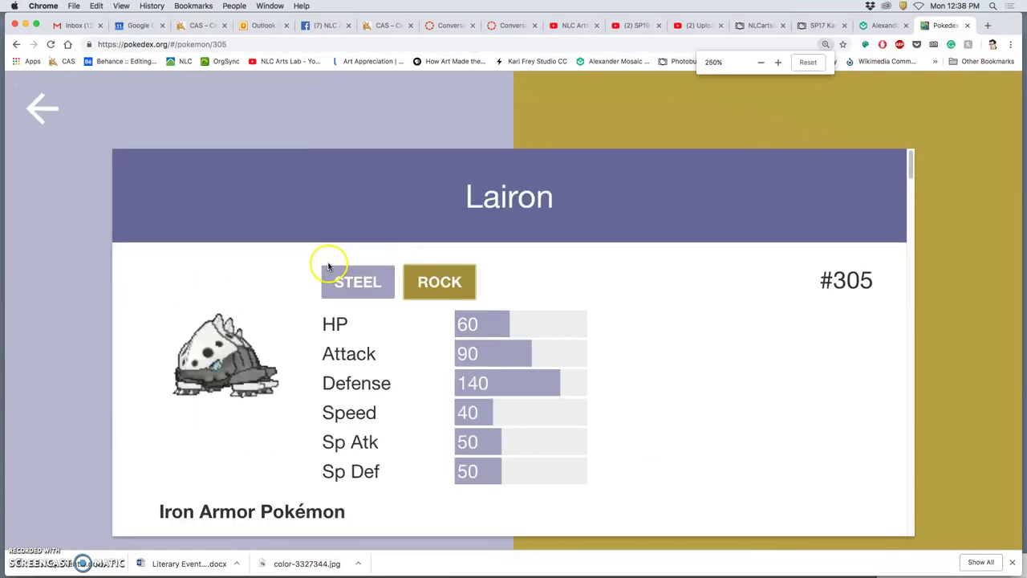
{"action": "key", "text": "super+equal"}
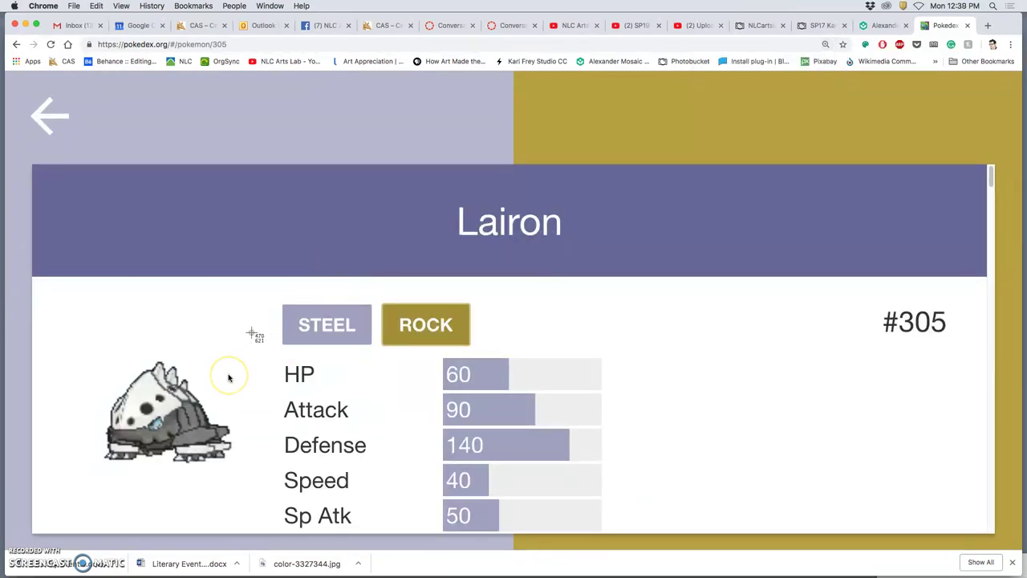
{"action": "left_click_drag", "start_coordinate": [249, 324], "coordinate": [63, 491]}
{"action": "left_click", "coordinate": [48, 119]}
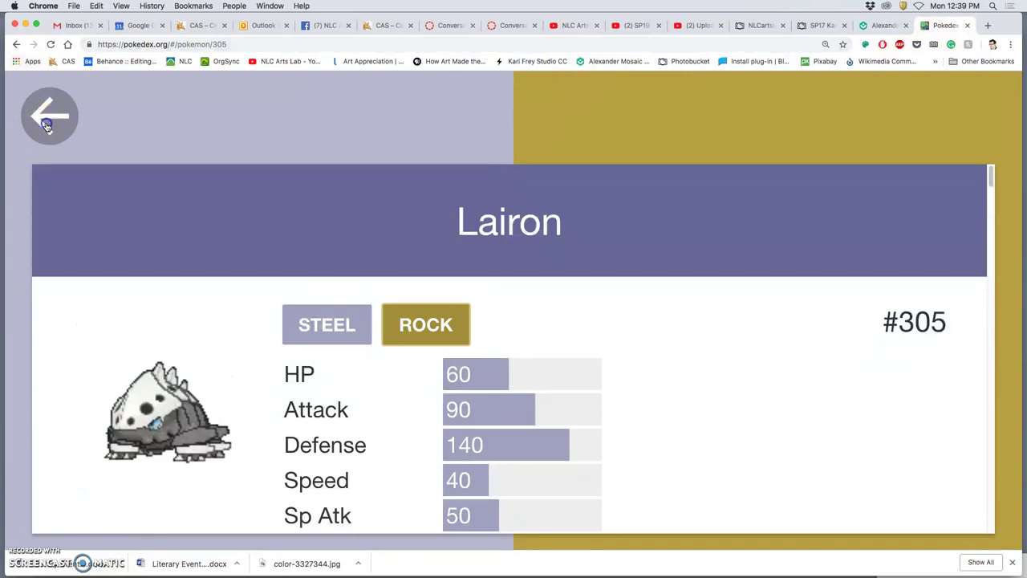
- Scroll past the Hoenn entries until the Feebas, Milotic, Castform and Kecleon cards appear
{"action": "scroll", "coordinate": [321, 337], "scroll_direction": "down", "scroll_amount": 20}
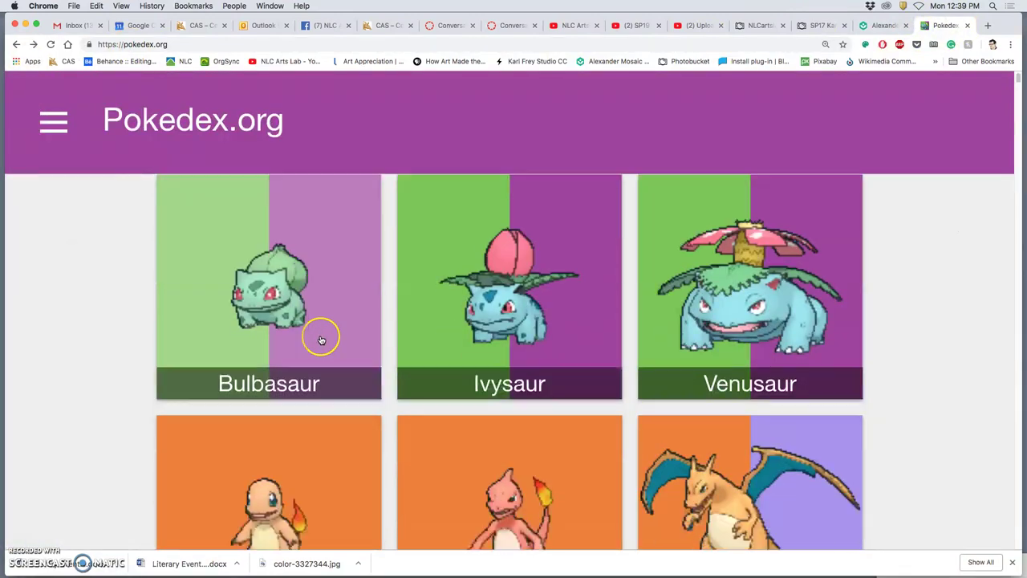
{"action": "scroll", "coordinate": [320, 340], "scroll_direction": "down", "scroll_amount": 20}
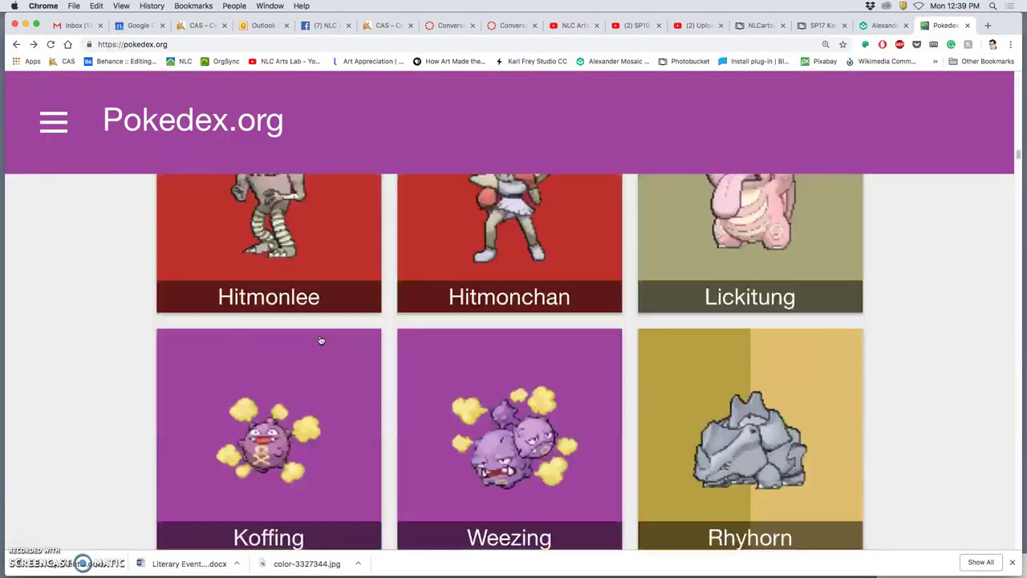
{"action": "scroll", "coordinate": [320, 339], "scroll_direction": "down", "scroll_amount": 20}
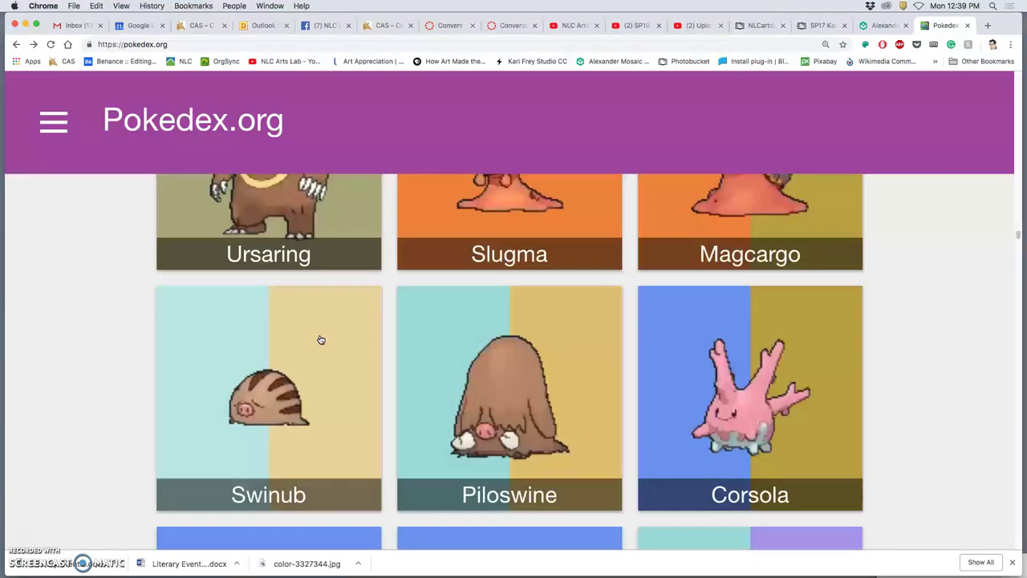
{"action": "scroll", "coordinate": [320, 339], "scroll_direction": "down", "scroll_amount": 2}
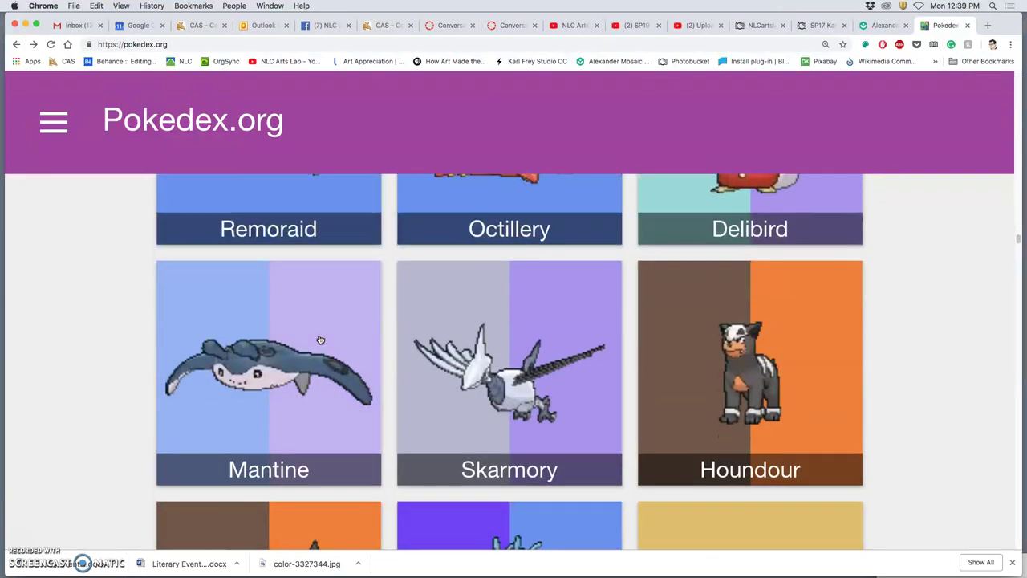
{"action": "scroll", "coordinate": [320, 339], "scroll_direction": "down", "scroll_amount": 8}
{"action": "scroll", "coordinate": [320, 340], "scroll_direction": "down", "scroll_amount": 20}
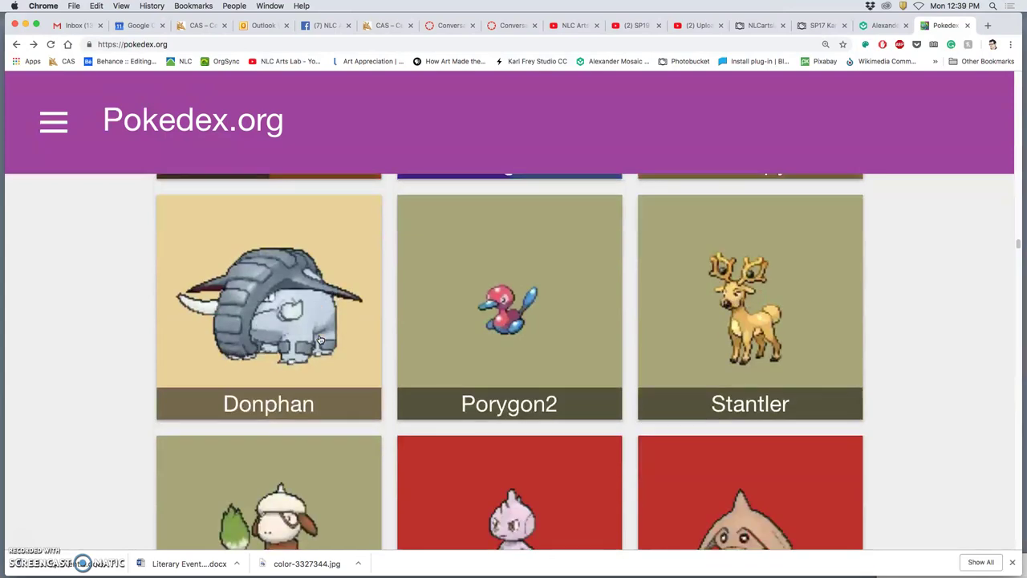
{"action": "scroll", "coordinate": [320, 339], "scroll_direction": "down", "scroll_amount": 20}
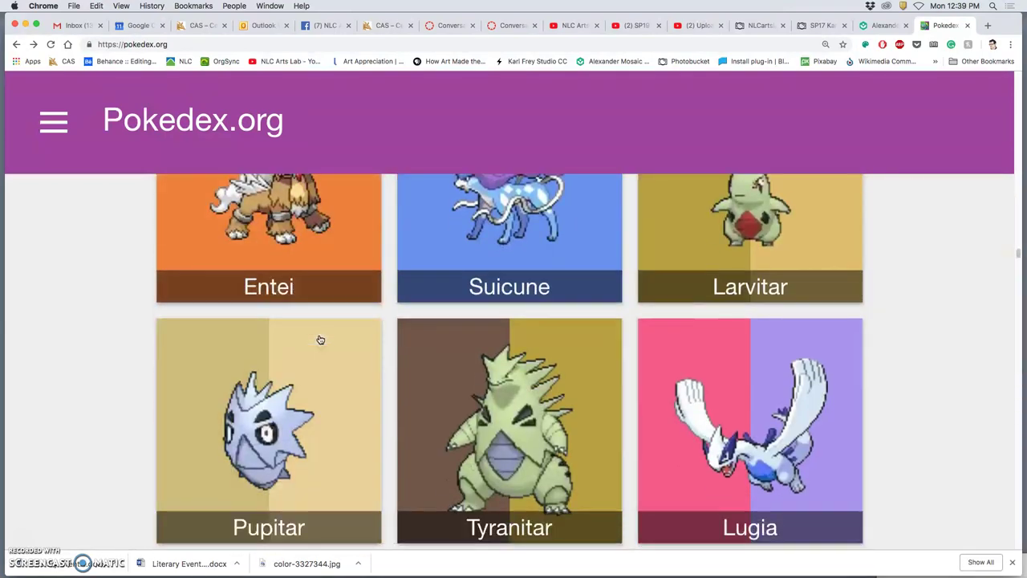
{"action": "scroll", "coordinate": [319, 339], "scroll_direction": "down", "scroll_amount": 15}
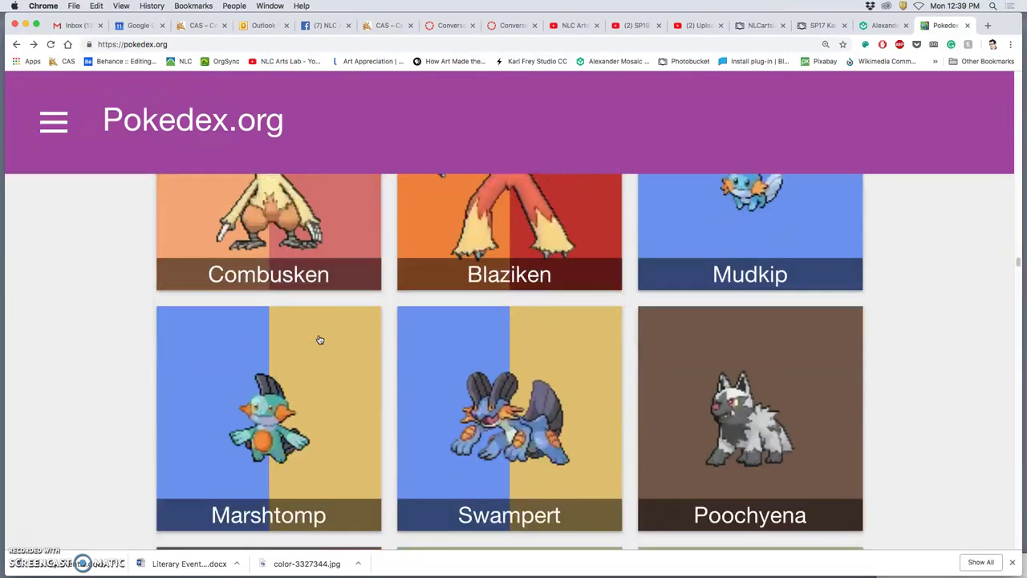
{"action": "scroll", "coordinate": [319, 340], "scroll_direction": "down", "scroll_amount": 6}
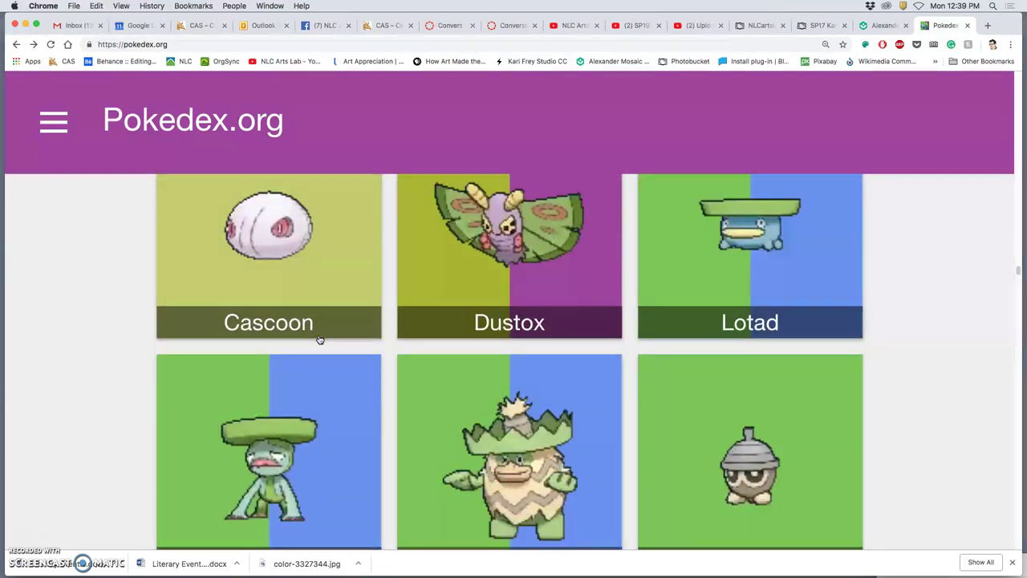
{"action": "scroll", "coordinate": [319, 340], "scroll_direction": "down", "scroll_amount": 13}
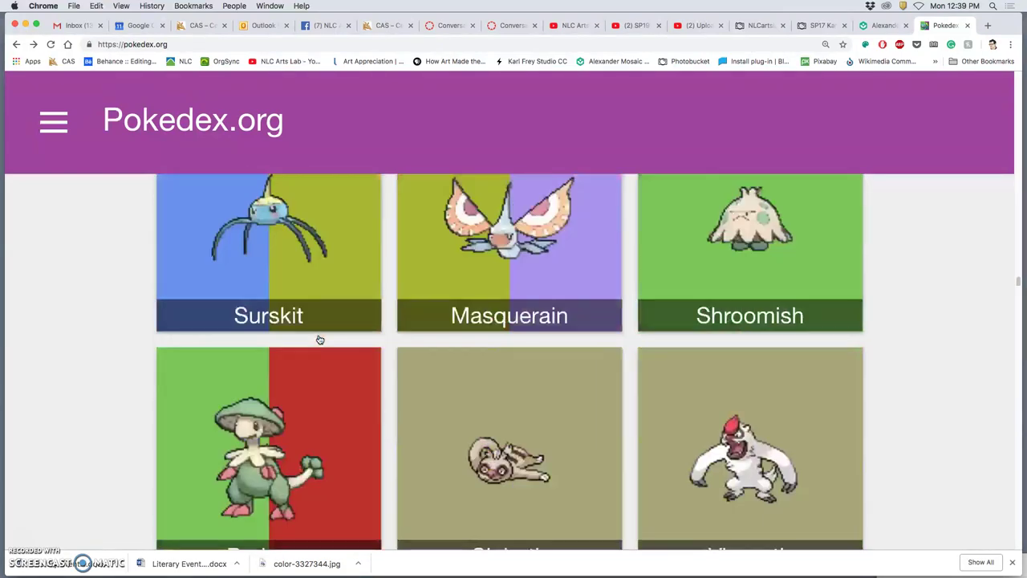
{"action": "scroll", "coordinate": [319, 339], "scroll_direction": "down", "scroll_amount": 16}
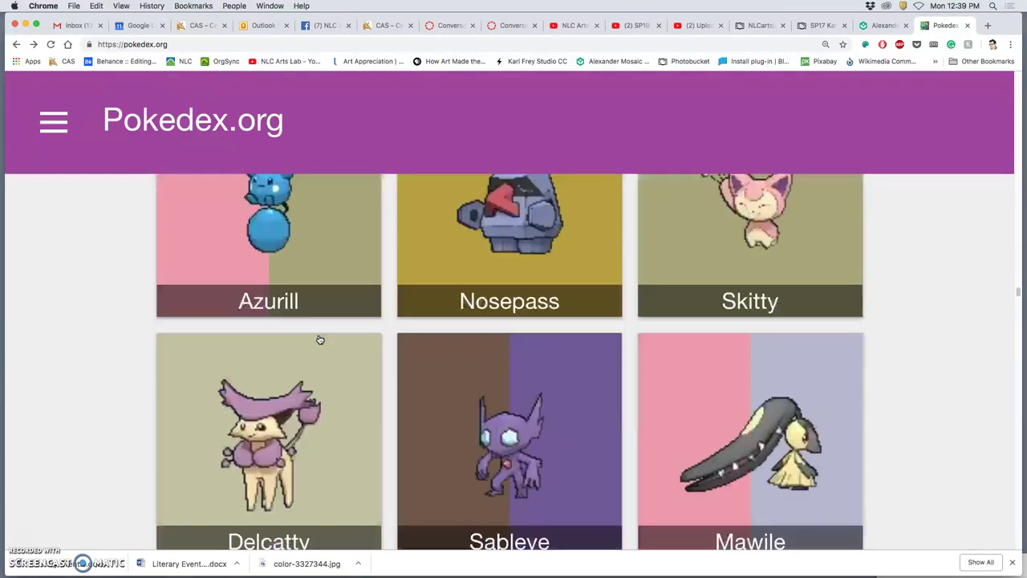
{"action": "scroll", "coordinate": [319, 339], "scroll_direction": "down", "scroll_amount": 15}
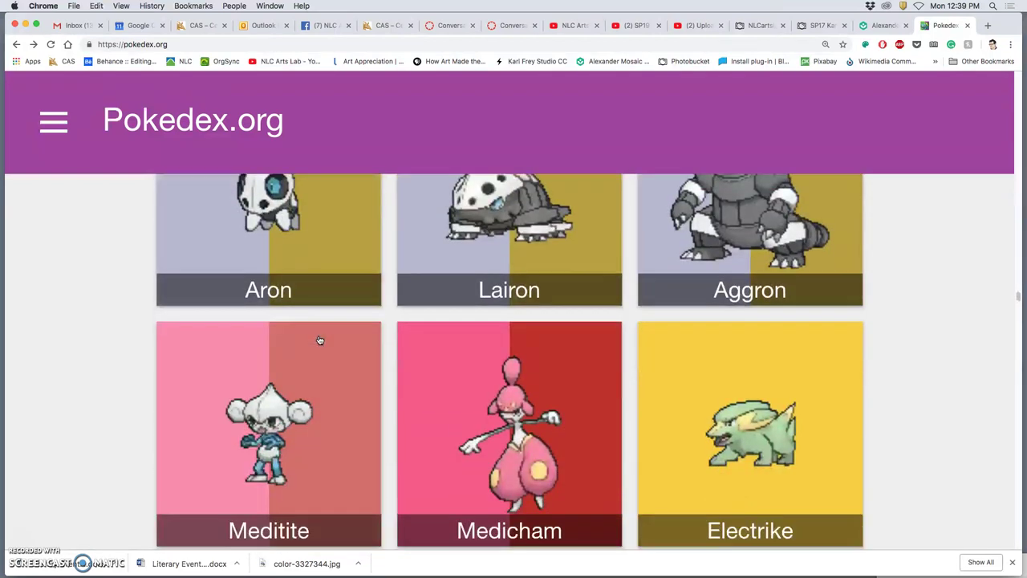
{"action": "scroll", "coordinate": [319, 339], "scroll_direction": "down", "scroll_amount": 15}
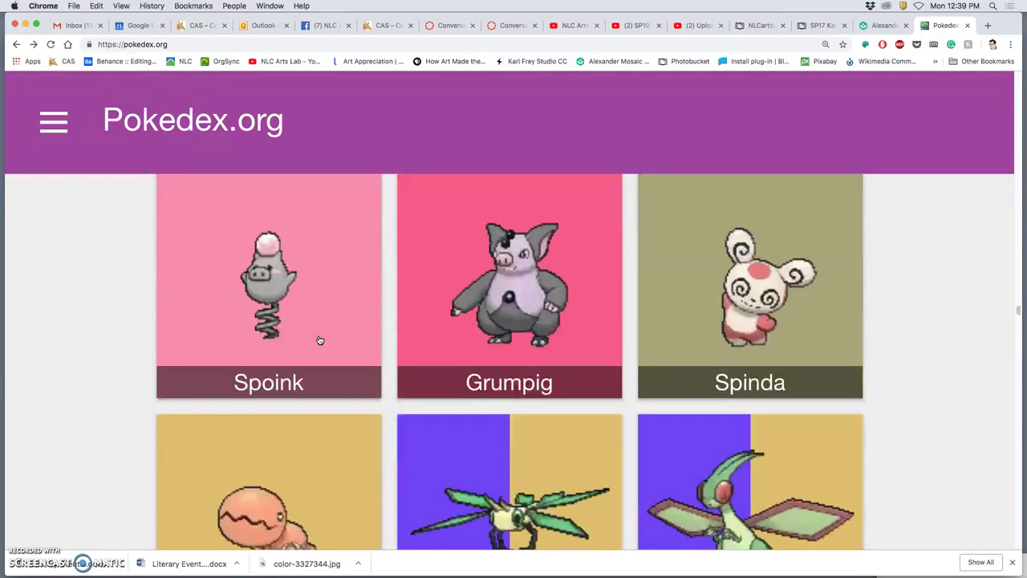
{"action": "left_click", "coordinate": [385, 345]}
{"action": "scroll", "coordinate": [384, 345], "scroll_direction": "up", "scroll_amount": 2}
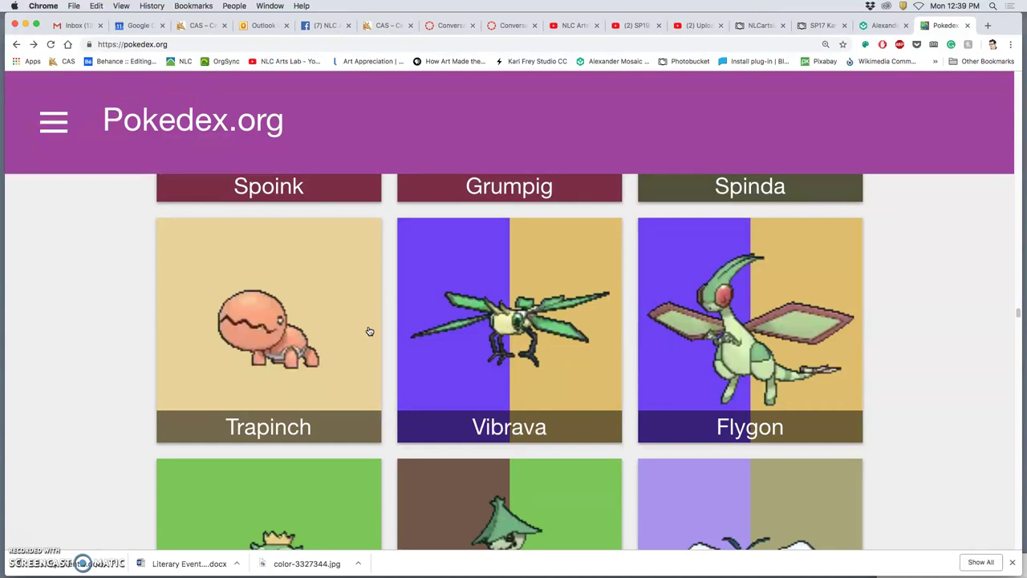
{"action": "scroll", "coordinate": [418, 344], "scroll_direction": "down", "scroll_amount": 10}
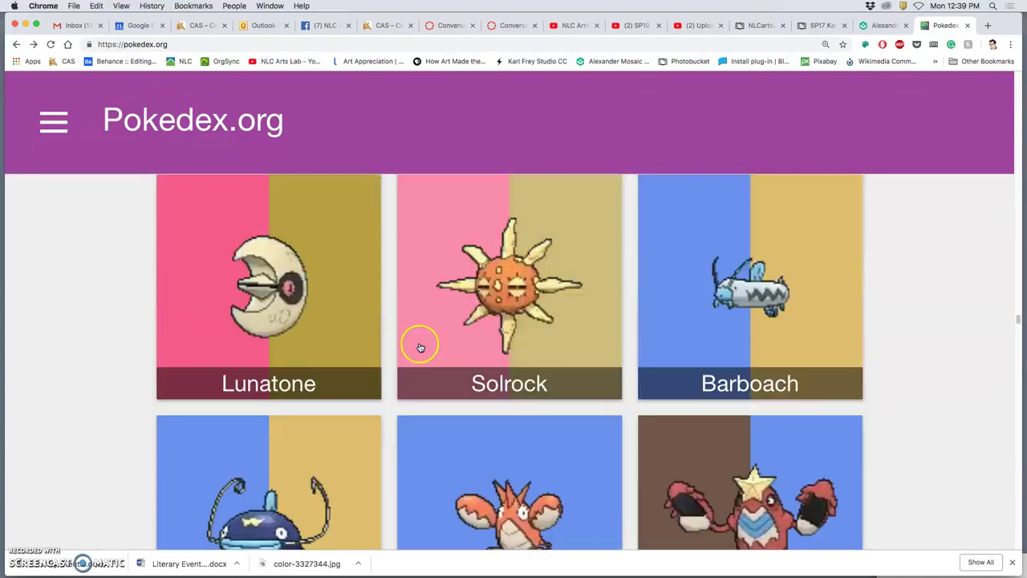
{"action": "scroll", "coordinate": [417, 344], "scroll_direction": "down", "scroll_amount": 7}
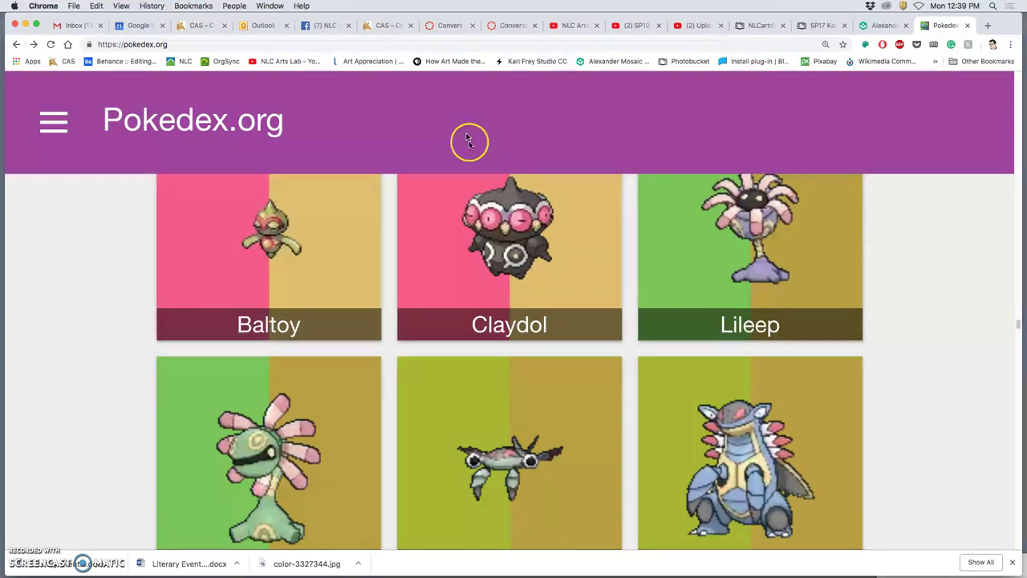
{"action": "scroll", "coordinate": [582, 343], "scroll_direction": "down", "scroll_amount": 6}
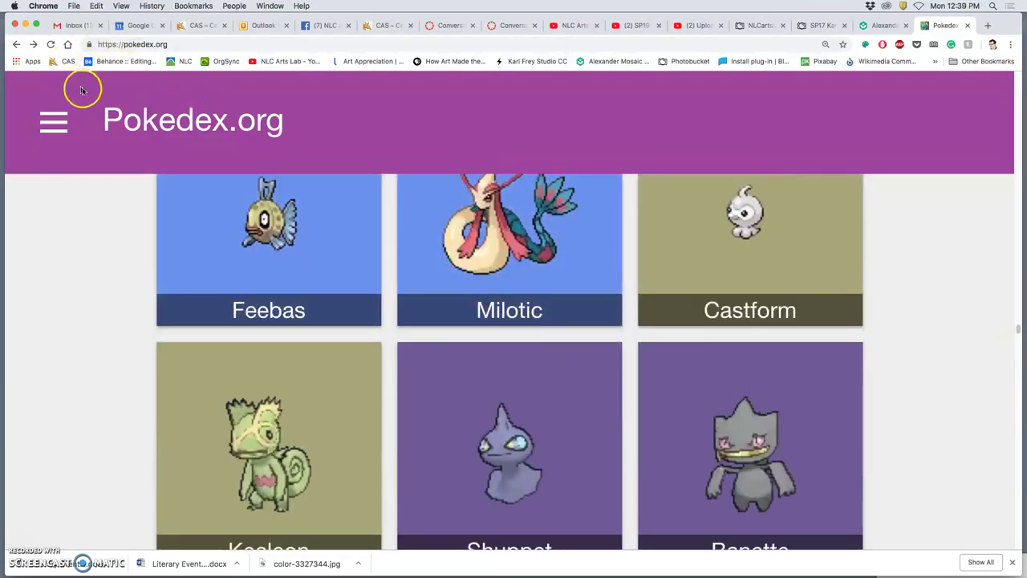
- Capture a screenshot of the Kecleon sprite from its #352 detail page
{"action": "left_click", "coordinate": [273, 445]}
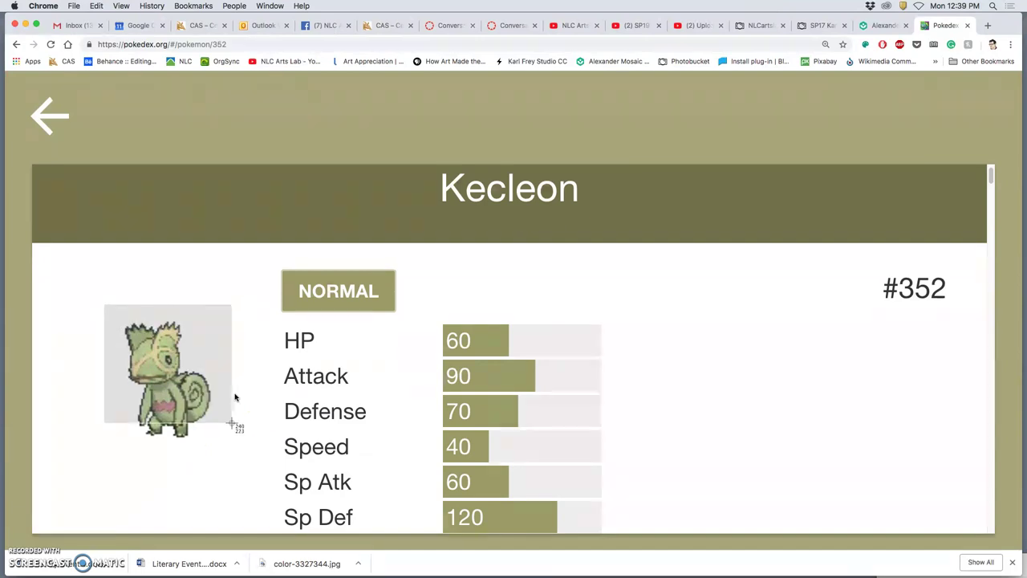
{"action": "left_click_drag", "start_coordinate": [232, 423], "coordinate": [246, 458]}
{"action": "left_click", "coordinate": [129, 361]}
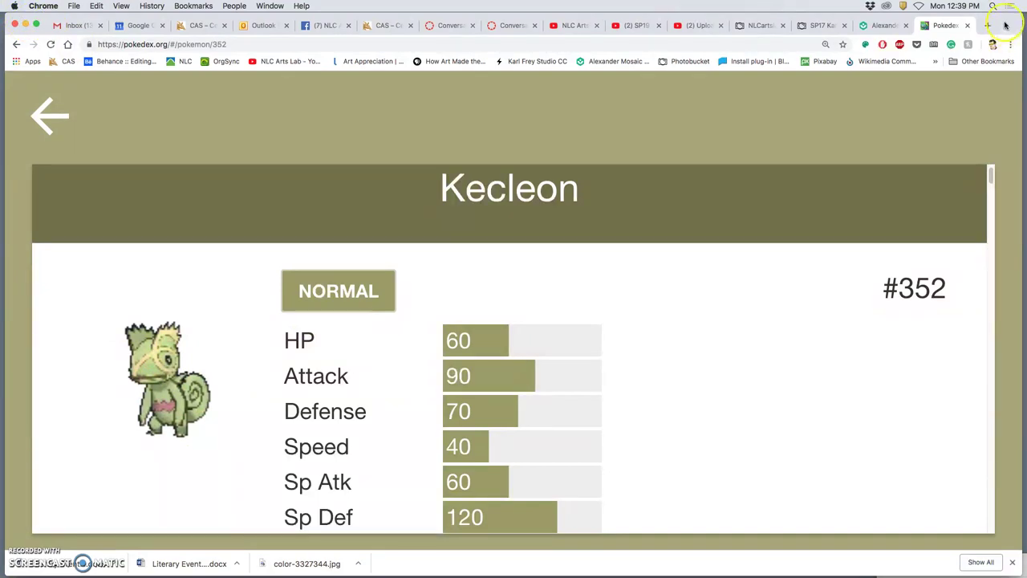
- Switch to Photoshop CC 2018 and view its start screen of recent files
{"action": "mouse_move", "coordinate": [564, 568]}
{"action": "left_click", "coordinate": [507, 562]}
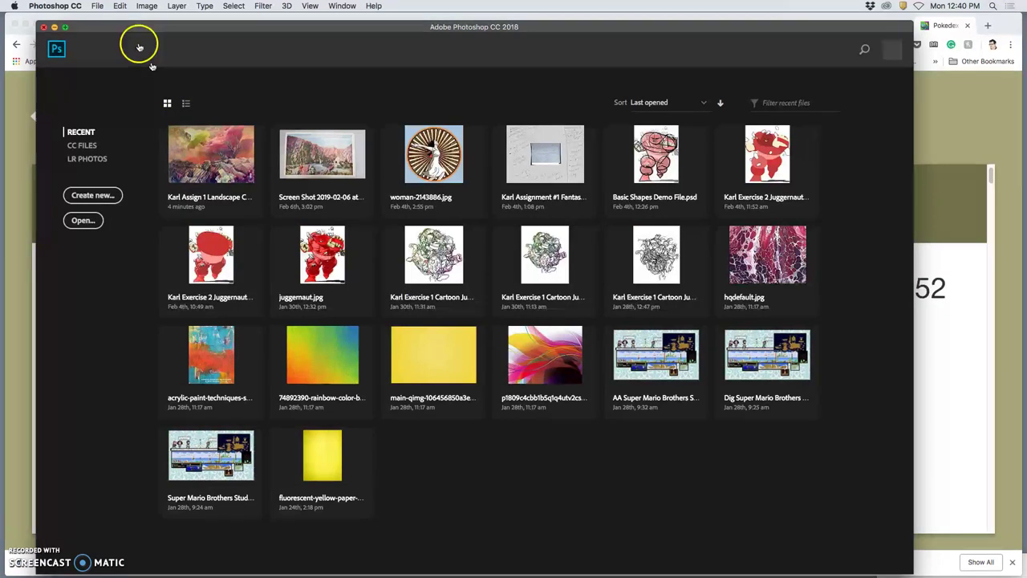
{"action": "left_click", "coordinate": [97, 6]}
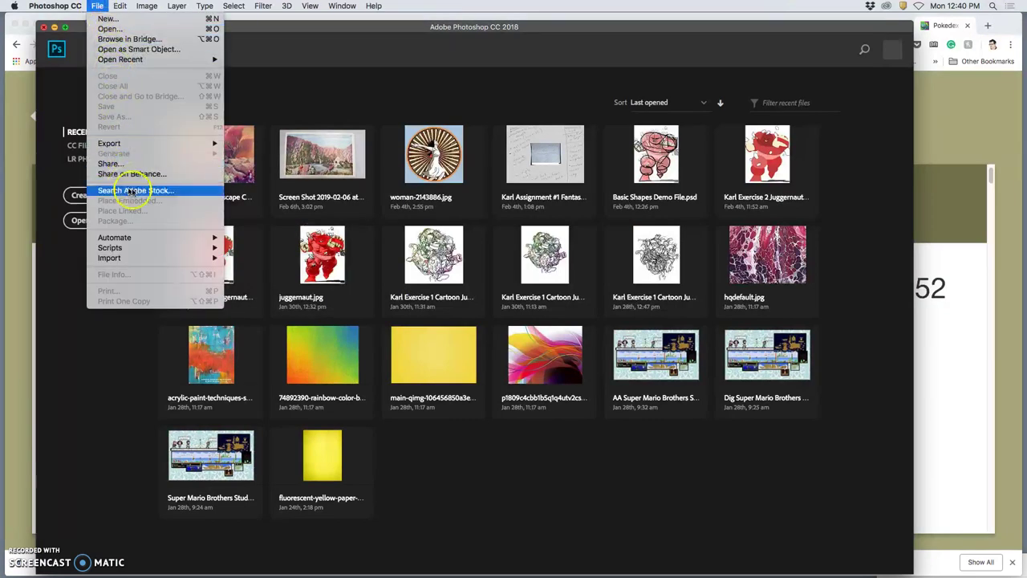
{"action": "left_click", "coordinate": [343, 243]}
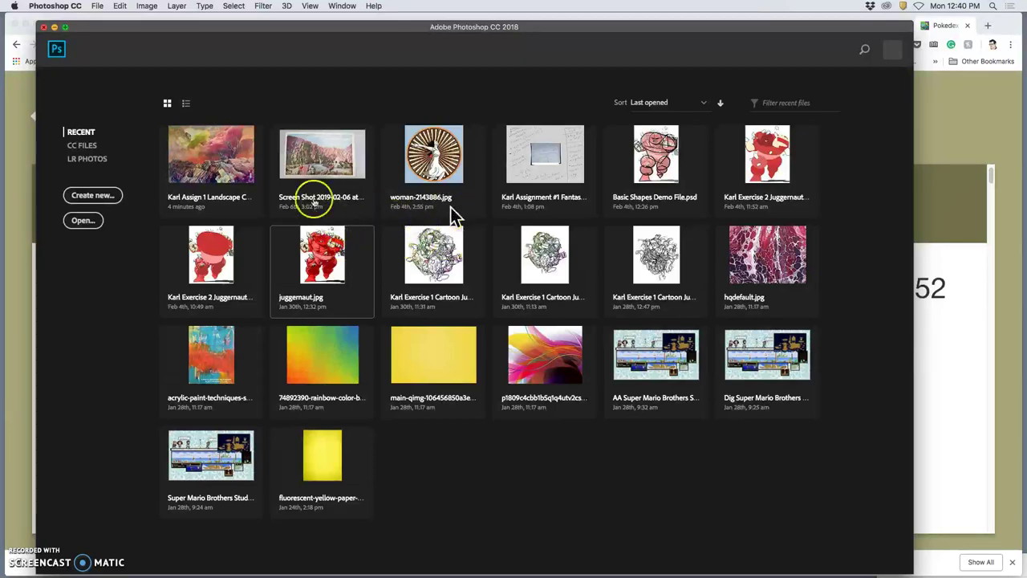
- Open the desktop sprite screenshot in Preview, then bring Photoshop back to the front
{"action": "key", "text": "F11"}
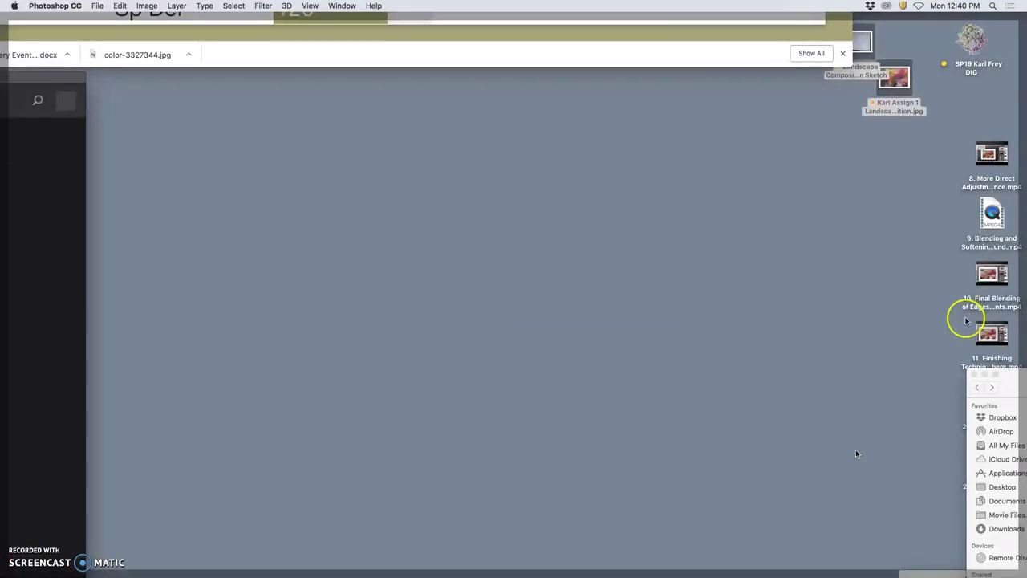
{"action": "left_click", "coordinate": [993, 405]}
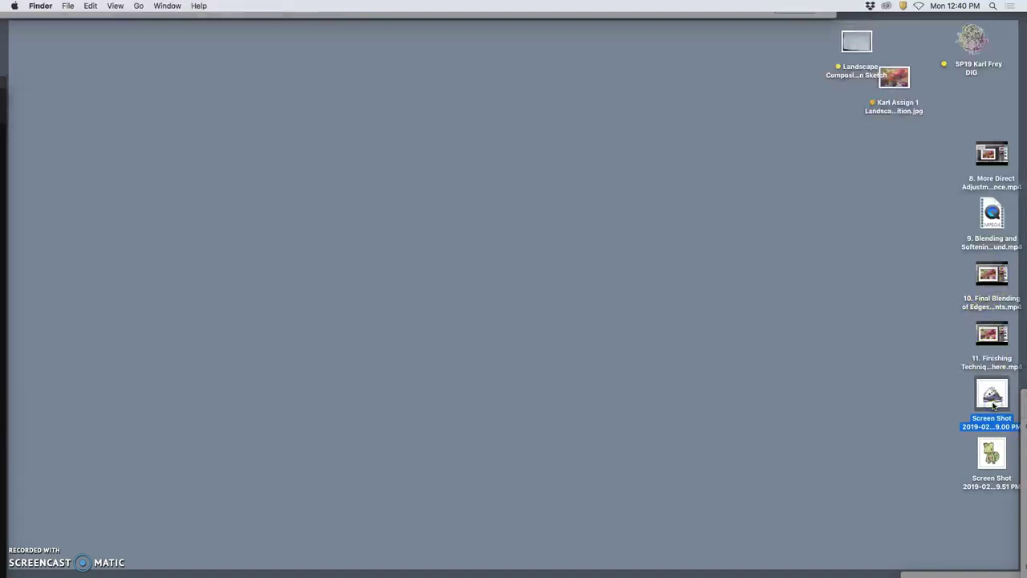
{"action": "key", "text": "F11"}
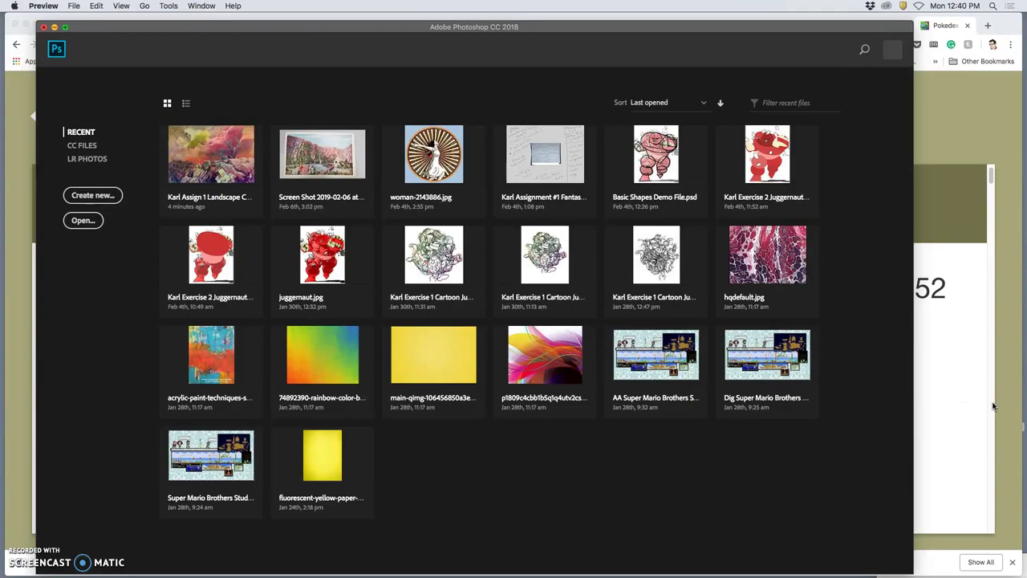
{"action": "key", "text": "F11"}
{"action": "key", "text": "F11"}
{"action": "left_click", "coordinate": [492, 340]}
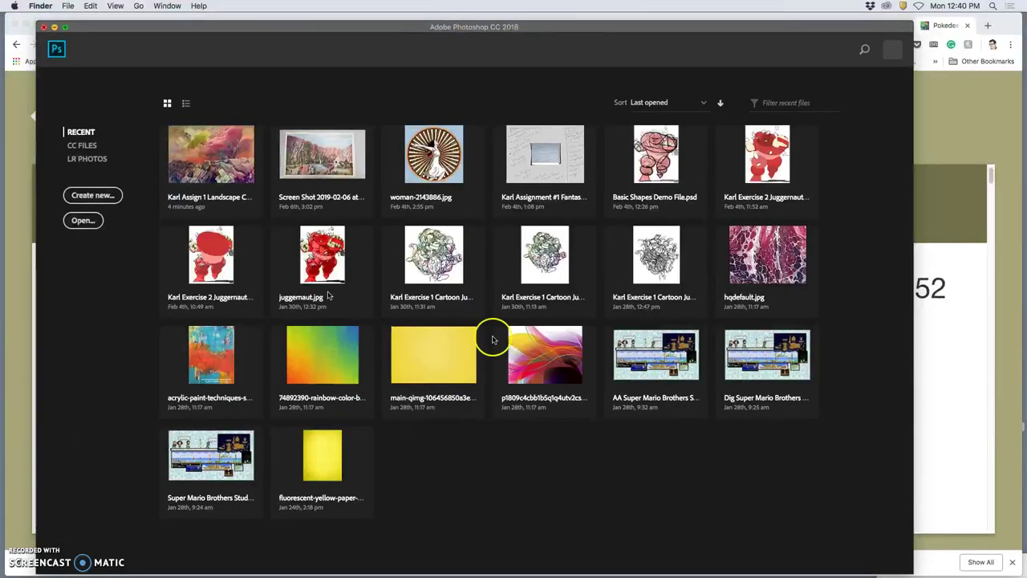
{"action": "left_click", "coordinate": [67, 47]}
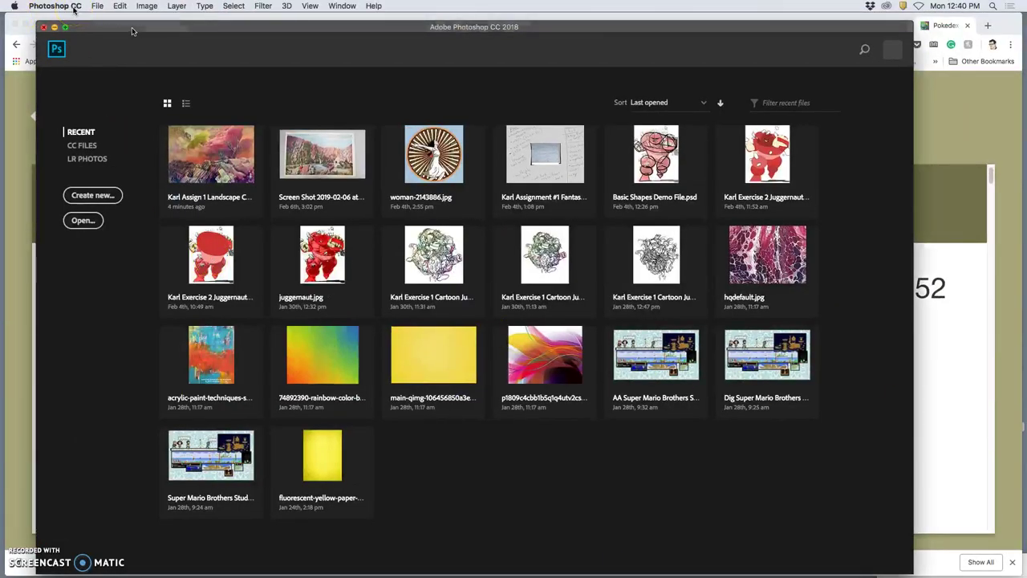
- Move the start window aside and pick the 14 x 11 in @ 350 ppi preset in New Document
{"action": "left_click_drag", "start_coordinate": [130, 29], "coordinate": [167, 35]}
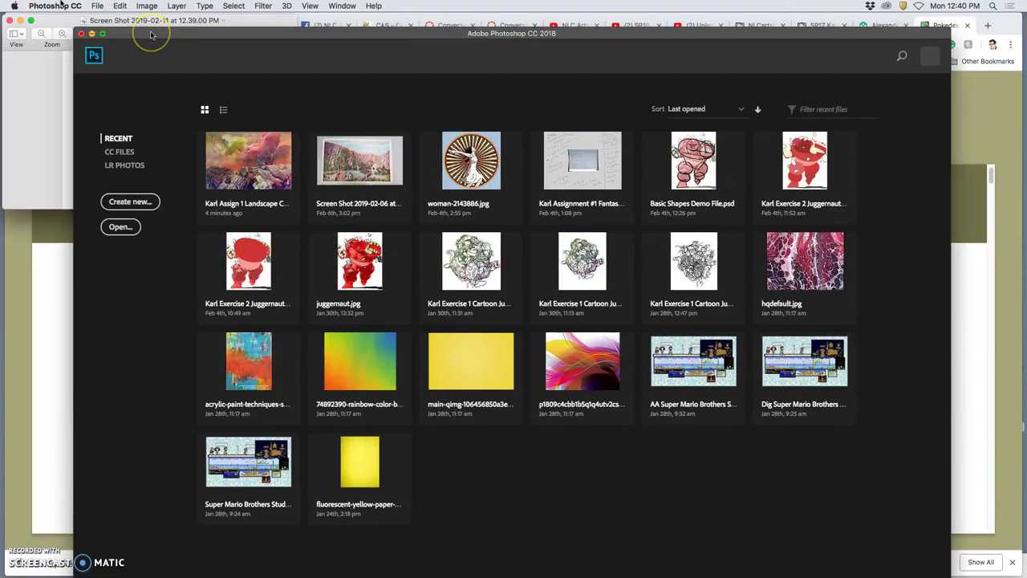
{"action": "left_click", "coordinate": [103, 4]}
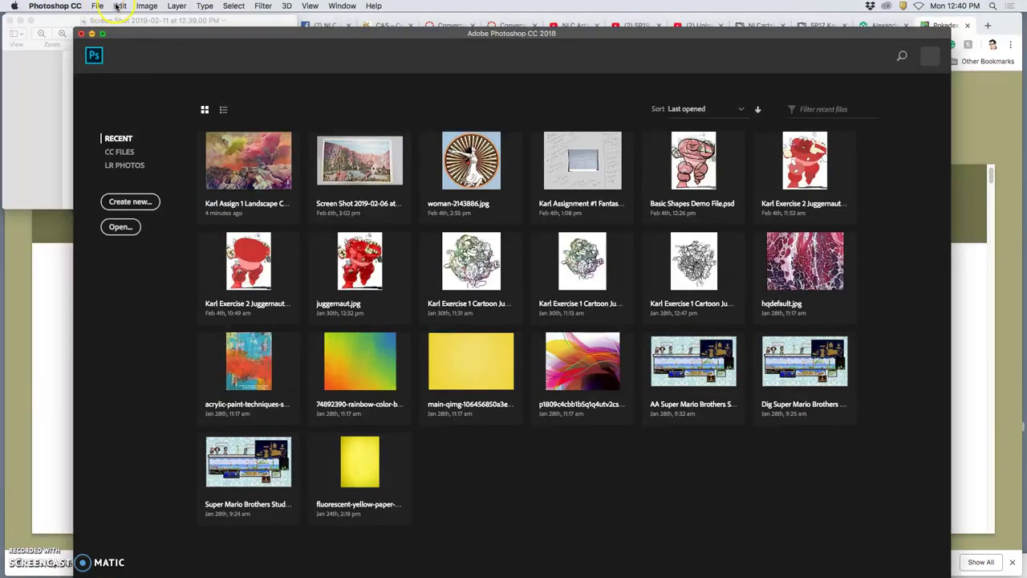
{"action": "key", "text": "super+n"}
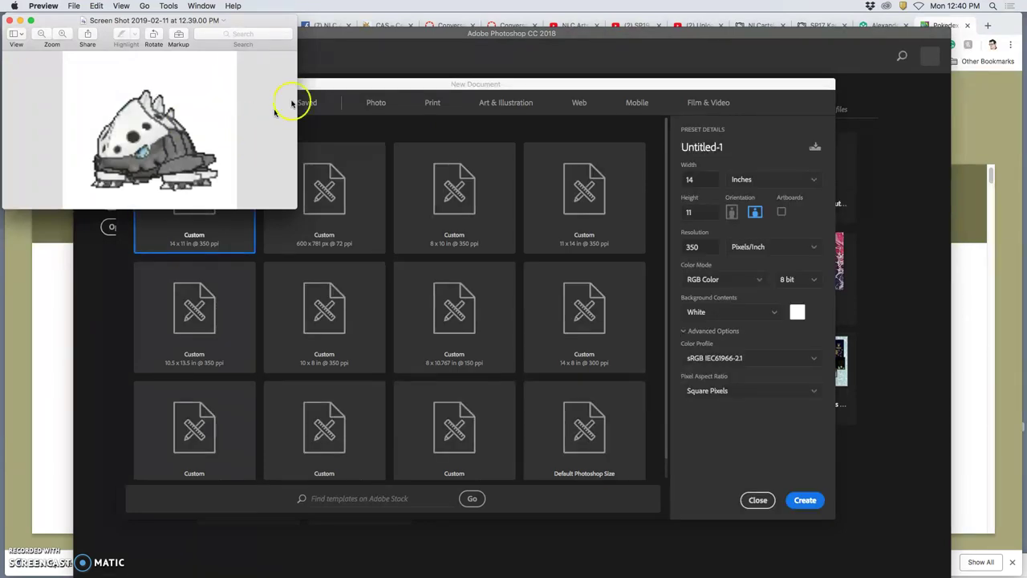
{"action": "left_click", "coordinate": [429, 84]}
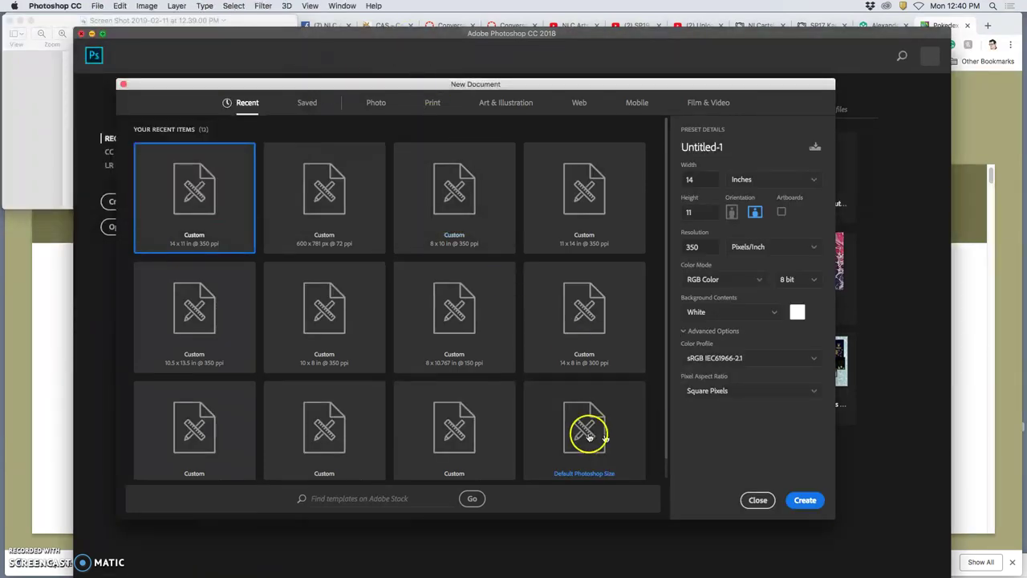
{"action": "left_click", "coordinate": [805, 496]}
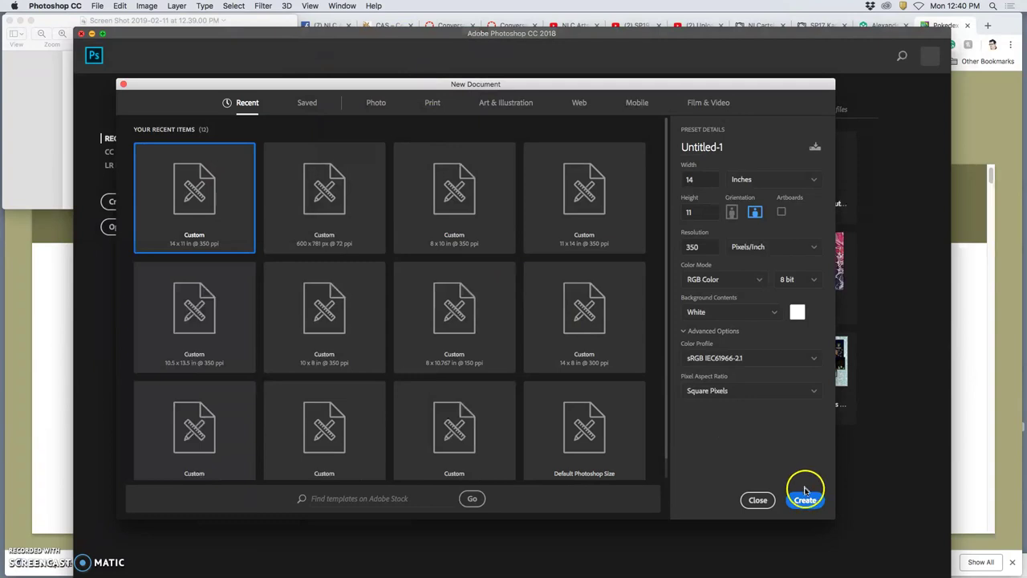
- Create the blank white 14 × 11 inch Untitled-1 document
{"action": "left_click", "coordinate": [808, 500]}
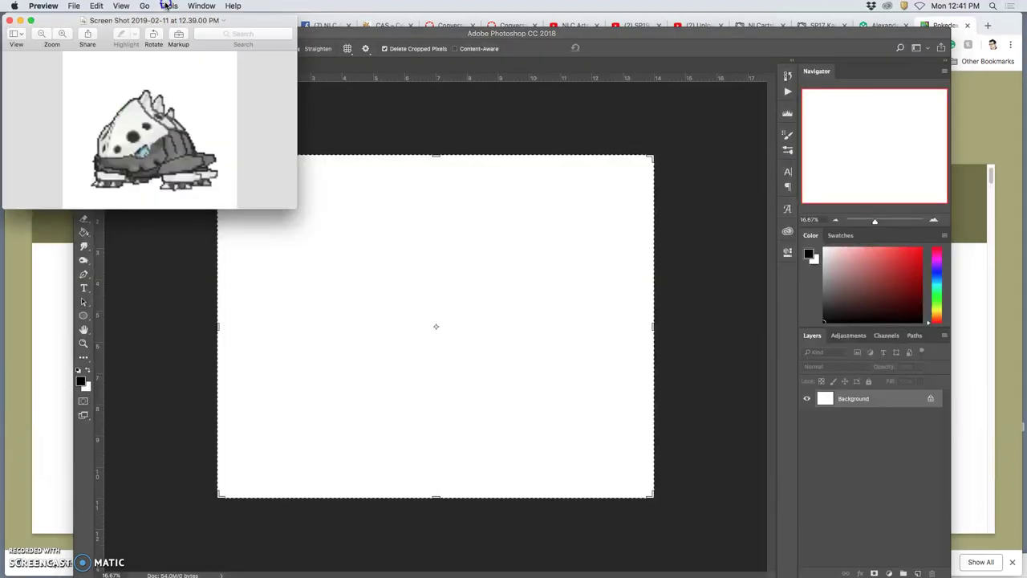
- Test darker and brighter exposure and contrast on the sprite screen shot in Preview's Adjust Color
{"action": "left_click", "coordinate": [166, 6]}
{"action": "left_click", "coordinate": [167, 6]}
{"action": "left_click", "coordinate": [168, 6]}
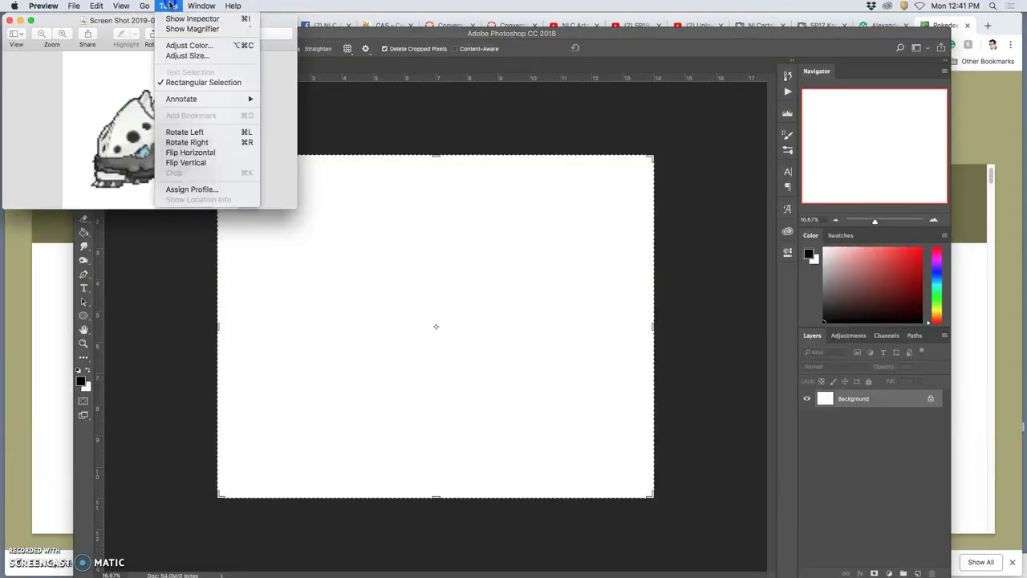
{"action": "left_click", "coordinate": [181, 47]}
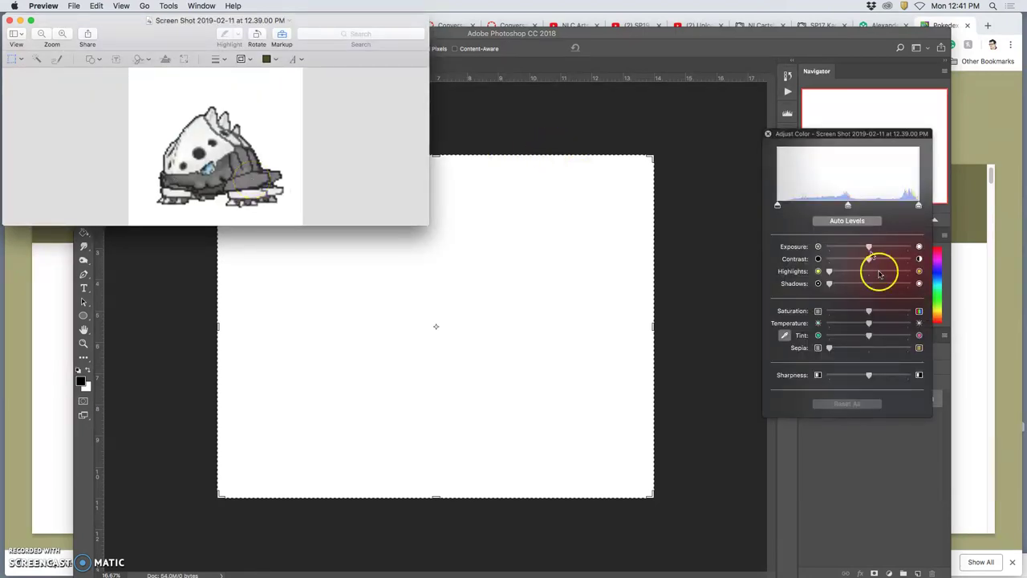
{"action": "left_click", "coordinate": [869, 247]}
{"action": "left_click_drag", "start_coordinate": [856, 250], "coordinate": [906, 258]}
{"action": "left_click", "coordinate": [868, 258]}
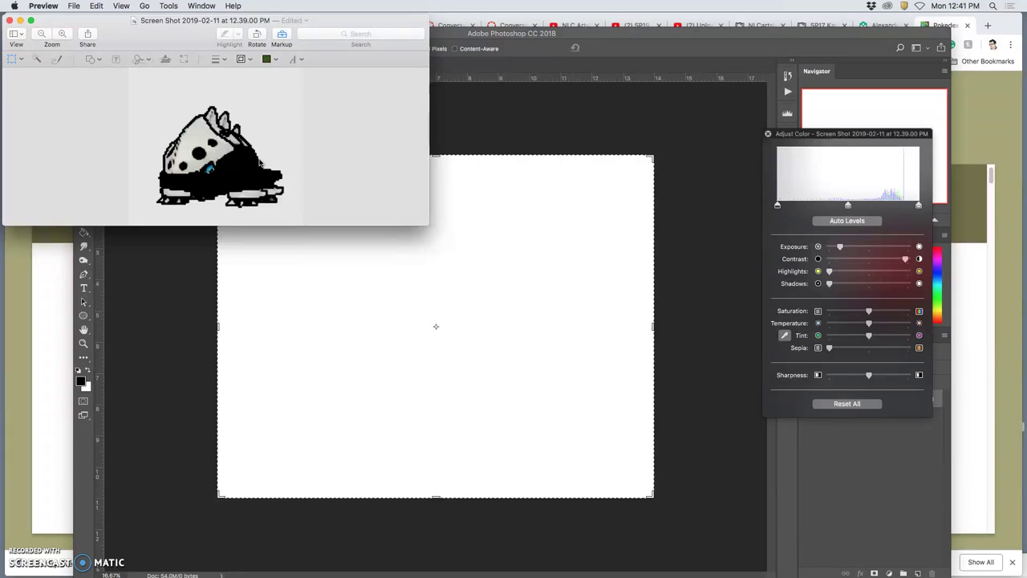
{"action": "left_click", "coordinate": [235, 143]}
{"action": "mouse_move", "coordinate": [840, 246]}
{"action": "left_mouse_down"}
{"action": "mouse_move", "coordinate": [878, 248]}
{"action": "mouse_move", "coordinate": [848, 247]}
{"action": "left_mouse_up"}
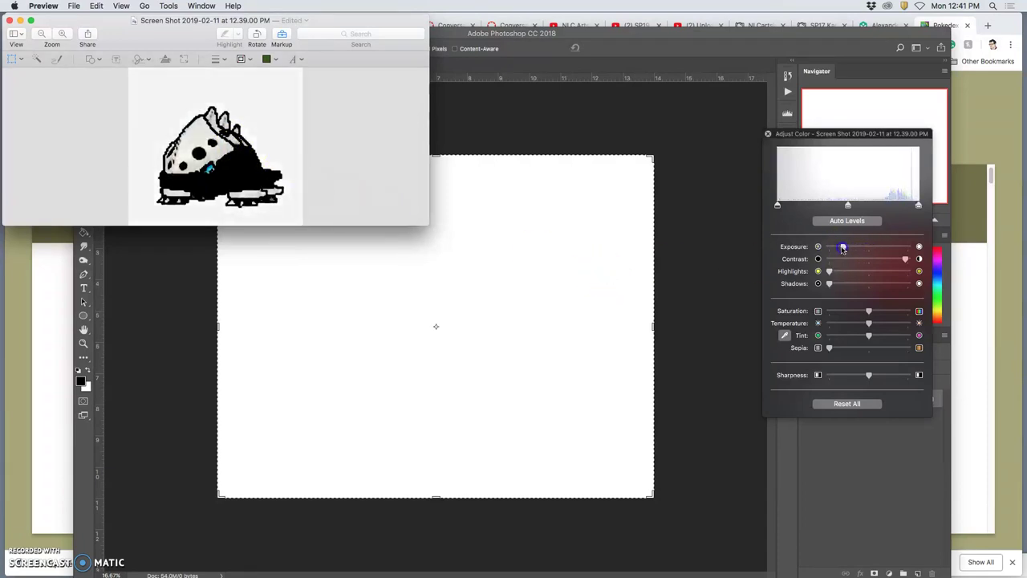
- Reset the sprite's colours to original and return to Photoshop with the Brush tool
{"action": "left_click", "coordinate": [842, 404]}
{"action": "left_click", "coordinate": [678, 372]}
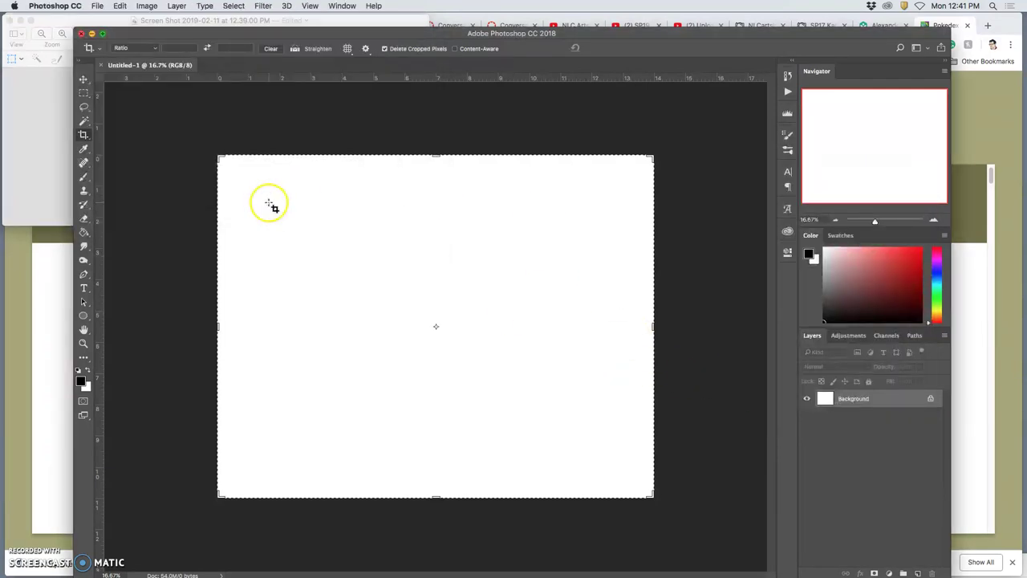
{"action": "left_click", "coordinate": [81, 180]}
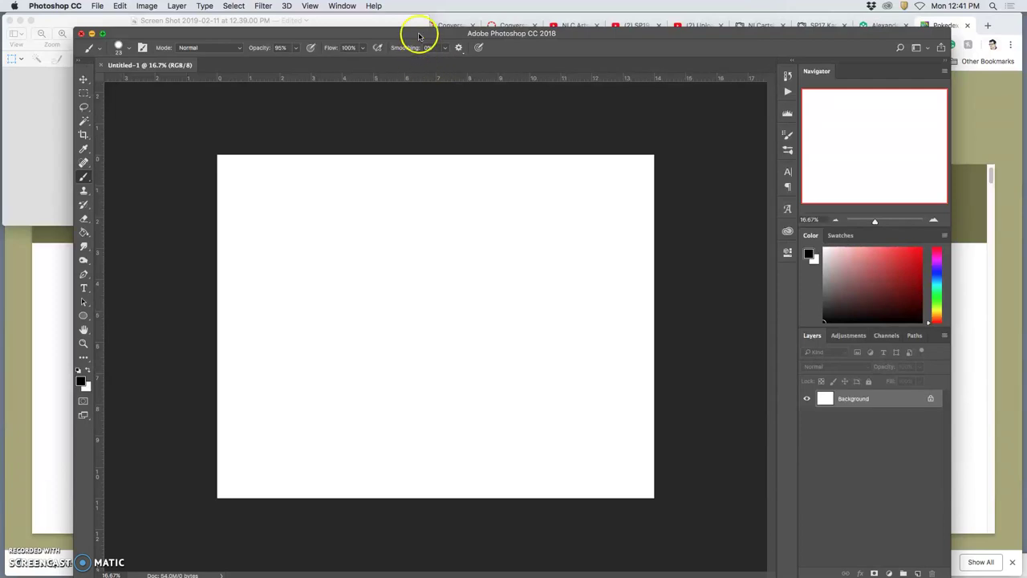
- Move the canvas window right and the Preview window left, keeping Photoshop in front
{"action": "left_click_drag", "start_coordinate": [458, 32], "coordinate": [587, 46]}
{"action": "left_click_drag", "start_coordinate": [320, 22], "coordinate": [176, 22]}
{"action": "left_click", "coordinate": [515, 309]}
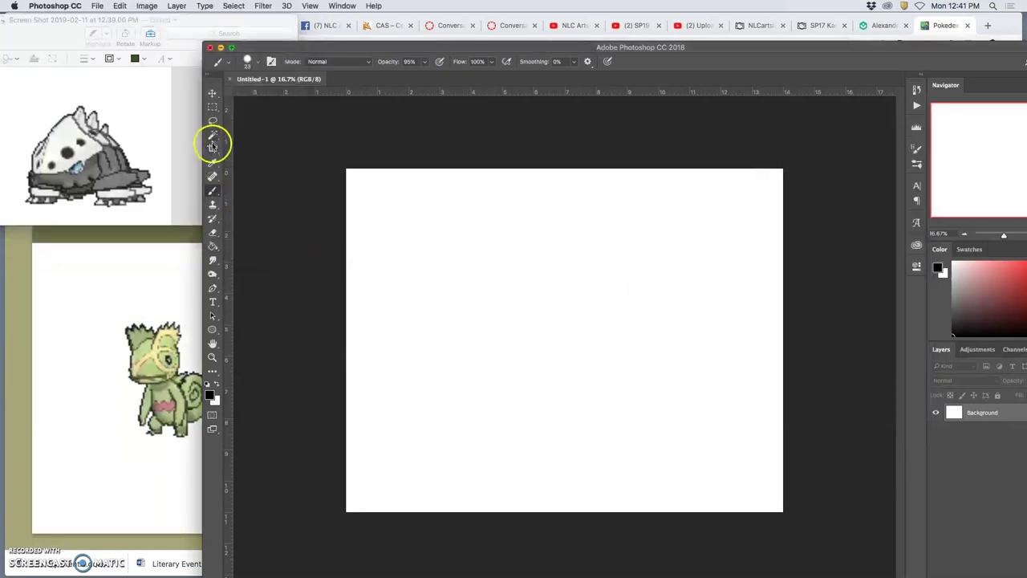
- Pick red and sketch the creature's domed head, shell arcs, eye ovals and jaw line
{"action": "left_click_drag", "start_coordinate": [1004, 271], "coordinate": [1016, 270]}
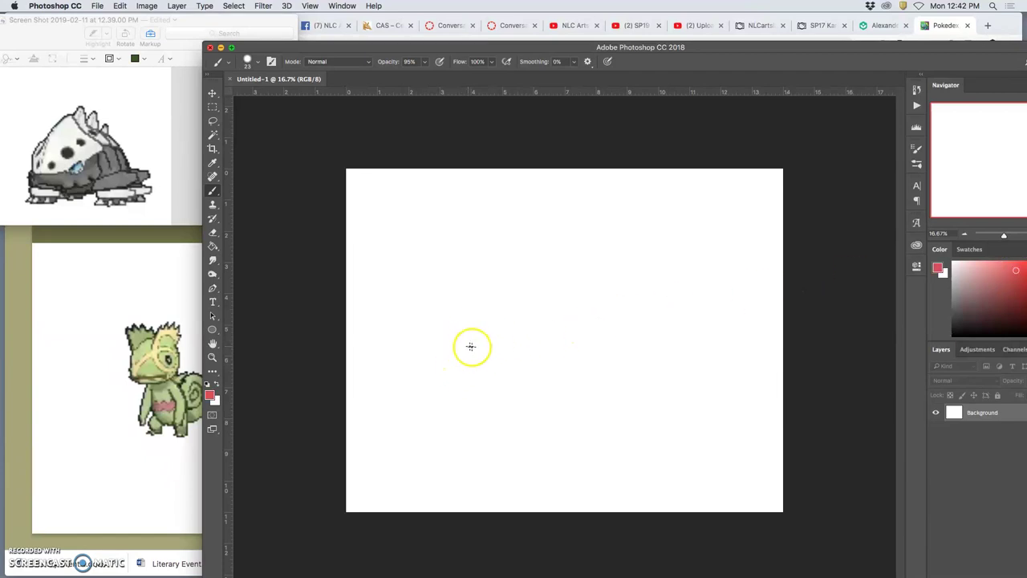
{"action": "mouse_move", "coordinate": [442, 341]}
{"action": "left_mouse_down"}
{"action": "mouse_move", "coordinate": [501, 344]}
{"action": "mouse_move", "coordinate": [438, 340]}
{"action": "mouse_move", "coordinate": [423, 395]}
{"action": "mouse_move", "coordinate": [514, 381]}
{"action": "mouse_move", "coordinate": [505, 351]}
{"action": "mouse_move", "coordinate": [510, 376]}
{"action": "mouse_move", "coordinate": [483, 338]}
{"action": "mouse_move", "coordinate": [439, 336]}
{"action": "mouse_move", "coordinate": [420, 392]}
{"action": "mouse_move", "coordinate": [510, 377]}
{"action": "mouse_move", "coordinate": [440, 359]}
{"action": "mouse_move", "coordinate": [503, 378]}
{"action": "mouse_move", "coordinate": [452, 359]}
{"action": "mouse_move", "coordinate": [431, 364]}
{"action": "mouse_move", "coordinate": [479, 368]}
{"action": "mouse_move", "coordinate": [470, 365]}
{"action": "mouse_move", "coordinate": [484, 359]}
{"action": "mouse_move", "coordinate": [448, 351]}
{"action": "mouse_move", "coordinate": [502, 299]}
{"action": "mouse_move", "coordinate": [550, 287]}
{"action": "mouse_move", "coordinate": [600, 308]}
{"action": "left_mouse_up"}
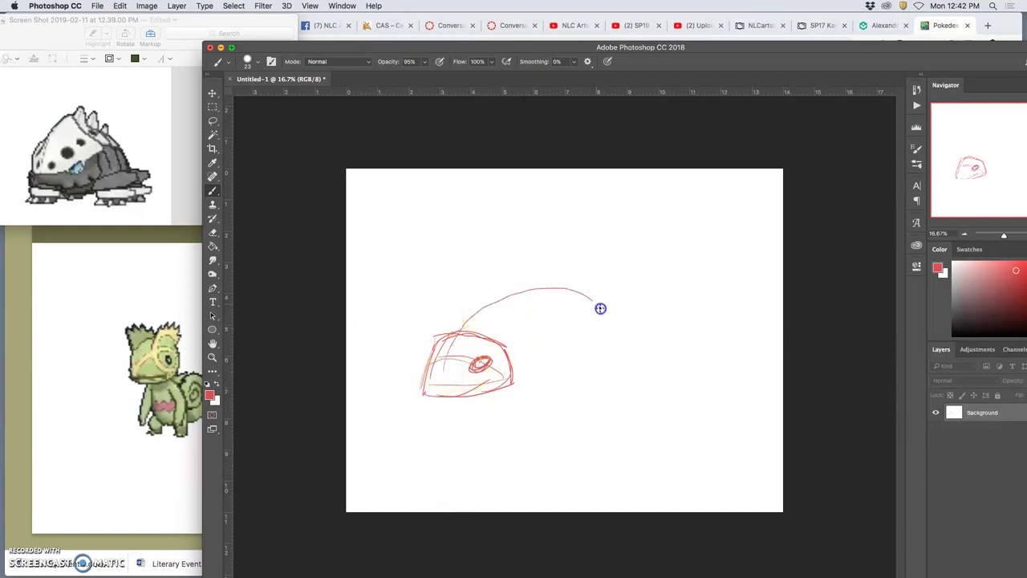
{"action": "mouse_move", "coordinate": [486, 316]}
{"action": "left_mouse_down"}
{"action": "mouse_move", "coordinate": [572, 334]}
{"action": "mouse_move", "coordinate": [530, 308]}
{"action": "mouse_move", "coordinate": [451, 336]}
{"action": "mouse_move", "coordinate": [491, 321]}
{"action": "mouse_move", "coordinate": [564, 346]}
{"action": "mouse_move", "coordinate": [514, 309]}
{"action": "mouse_move", "coordinate": [444, 342]}
{"action": "mouse_move", "coordinate": [492, 315]}
{"action": "mouse_move", "coordinate": [575, 329]}
{"action": "mouse_move", "coordinate": [534, 311]}
{"action": "mouse_move", "coordinate": [462, 329]}
{"action": "mouse_move", "coordinate": [567, 327]}
{"action": "mouse_move", "coordinate": [586, 349]}
{"action": "left_mouse_up"}
{"action": "left_click_drag", "start_coordinate": [473, 375], "coordinate": [534, 387]}
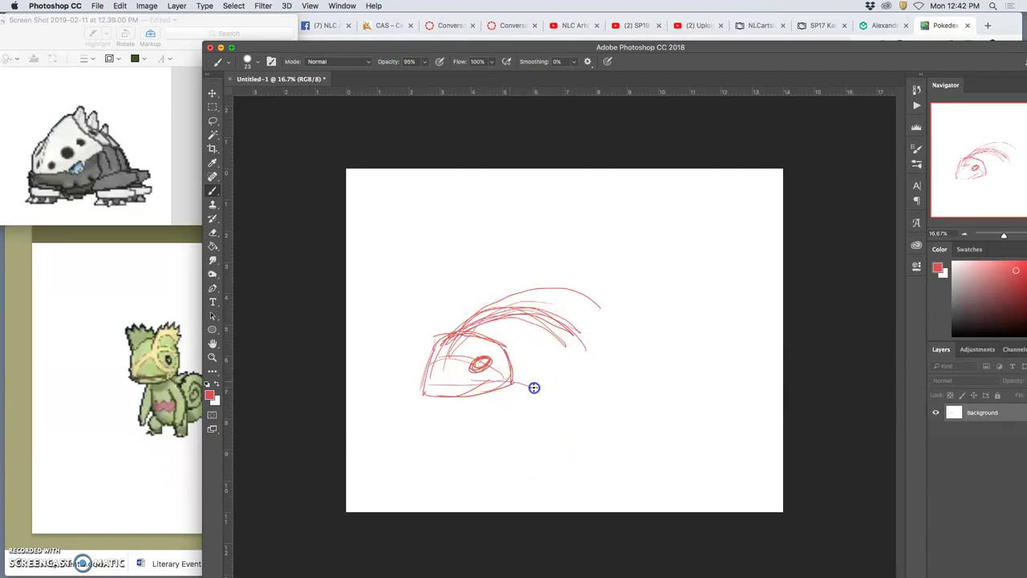
{"action": "mouse_move", "coordinate": [522, 332]}
{"action": "left_mouse_down"}
{"action": "mouse_move", "coordinate": [584, 331]}
{"action": "mouse_move", "coordinate": [584, 343]}
{"action": "mouse_move", "coordinate": [540, 360]}
{"action": "mouse_move", "coordinate": [590, 348]}
{"action": "mouse_move", "coordinate": [528, 364]}
{"action": "mouse_move", "coordinate": [598, 350]}
{"action": "mouse_move", "coordinate": [524, 346]}
{"action": "mouse_move", "coordinate": [595, 356]}
{"action": "mouse_move", "coordinate": [547, 339]}
{"action": "mouse_move", "coordinate": [542, 360]}
{"action": "mouse_move", "coordinate": [593, 350]}
{"action": "mouse_move", "coordinate": [556, 337]}
{"action": "mouse_move", "coordinate": [539, 363]}
{"action": "mouse_move", "coordinate": [544, 326]}
{"action": "mouse_move", "coordinate": [567, 342]}
{"action": "mouse_move", "coordinate": [574, 332]}
{"action": "mouse_move", "coordinate": [542, 323]}
{"action": "mouse_move", "coordinate": [592, 356]}
{"action": "left_mouse_up"}
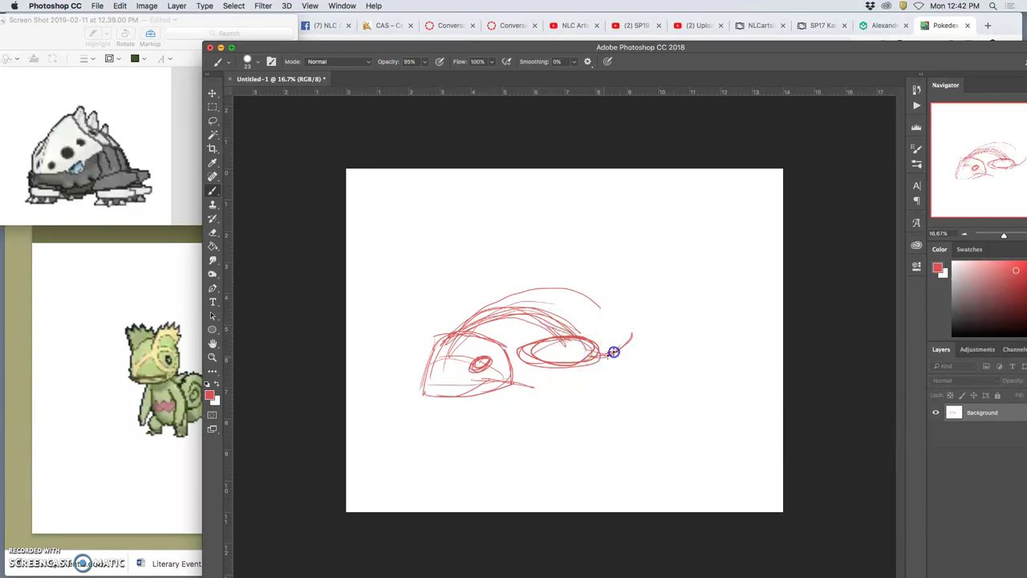
{"action": "mouse_move", "coordinate": [488, 361]}
{"action": "left_mouse_down"}
{"action": "mouse_move", "coordinate": [465, 372]}
{"action": "mouse_move", "coordinate": [456, 337]}
{"action": "mouse_move", "coordinate": [511, 333]}
{"action": "left_mouse_up"}
{"action": "mouse_move", "coordinate": [483, 369]}
{"action": "left_mouse_down"}
{"action": "mouse_move", "coordinate": [545, 382]}
{"action": "mouse_move", "coordinate": [460, 369]}
{"action": "mouse_move", "coordinate": [551, 380]}
{"action": "mouse_move", "coordinate": [524, 368]}
{"action": "mouse_move", "coordinate": [539, 361]}
{"action": "mouse_move", "coordinate": [448, 371]}
{"action": "mouse_move", "coordinate": [481, 367]}
{"action": "left_mouse_up"}
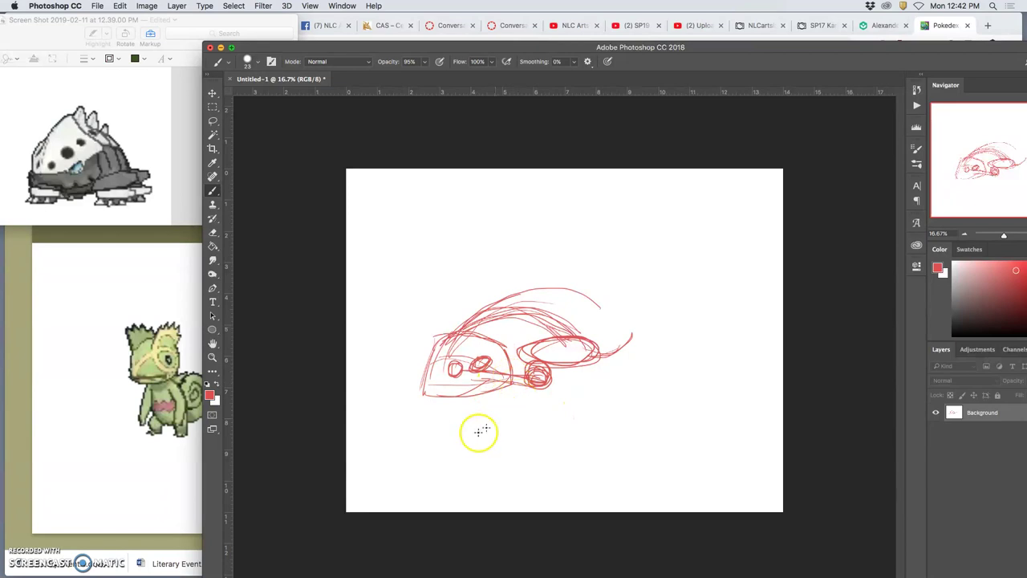
- Draw round knee joints, stick legs, pointed feet and extra upper-shell arcs in red
{"action": "mouse_move", "coordinate": [534, 378]}
{"action": "left_mouse_down"}
{"action": "mouse_move", "coordinate": [545, 396]}
{"action": "mouse_move", "coordinate": [539, 374]}
{"action": "left_mouse_up"}
{"action": "mouse_move", "coordinate": [535, 409]}
{"action": "left_mouse_down"}
{"action": "mouse_move", "coordinate": [554, 410]}
{"action": "mouse_move", "coordinate": [546, 431]}
{"action": "mouse_move", "coordinate": [527, 435]}
{"action": "mouse_move", "coordinate": [559, 424]}
{"action": "mouse_move", "coordinate": [574, 434]}
{"action": "left_mouse_up"}
{"action": "mouse_move", "coordinate": [465, 397]}
{"action": "left_mouse_down"}
{"action": "mouse_move", "coordinate": [452, 370]}
{"action": "mouse_move", "coordinate": [438, 411]}
{"action": "mouse_move", "coordinate": [415, 424]}
{"action": "mouse_move", "coordinate": [455, 426]}
{"action": "left_mouse_up"}
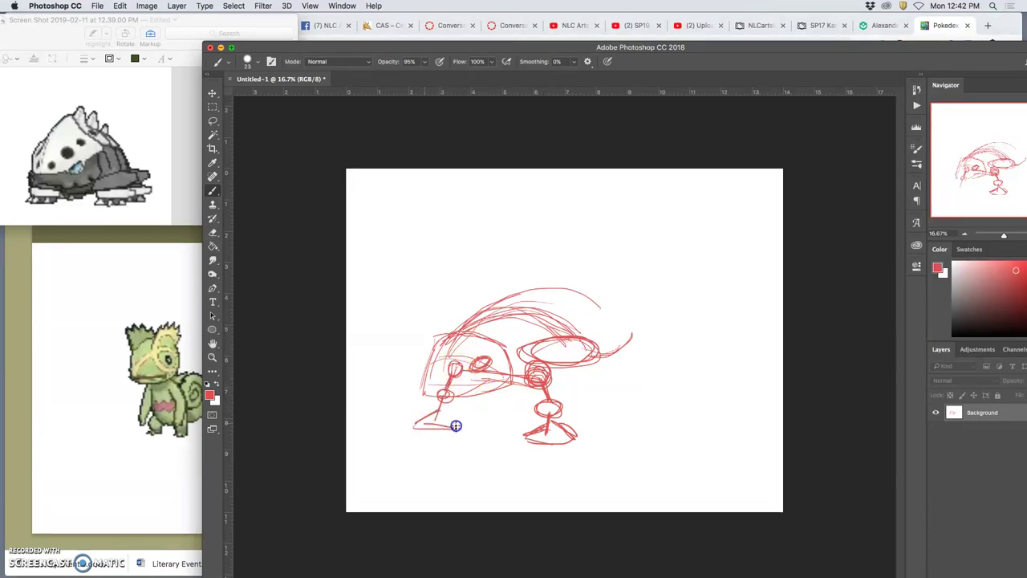
{"action": "mouse_move", "coordinate": [562, 344]}
{"action": "left_mouse_down"}
{"action": "mouse_move", "coordinate": [611, 347]}
{"action": "mouse_move", "coordinate": [584, 356]}
{"action": "mouse_move", "coordinate": [614, 405]}
{"action": "mouse_move", "coordinate": [596, 405]}
{"action": "mouse_move", "coordinate": [598, 414]}
{"action": "mouse_move", "coordinate": [634, 405]}
{"action": "left_mouse_up"}
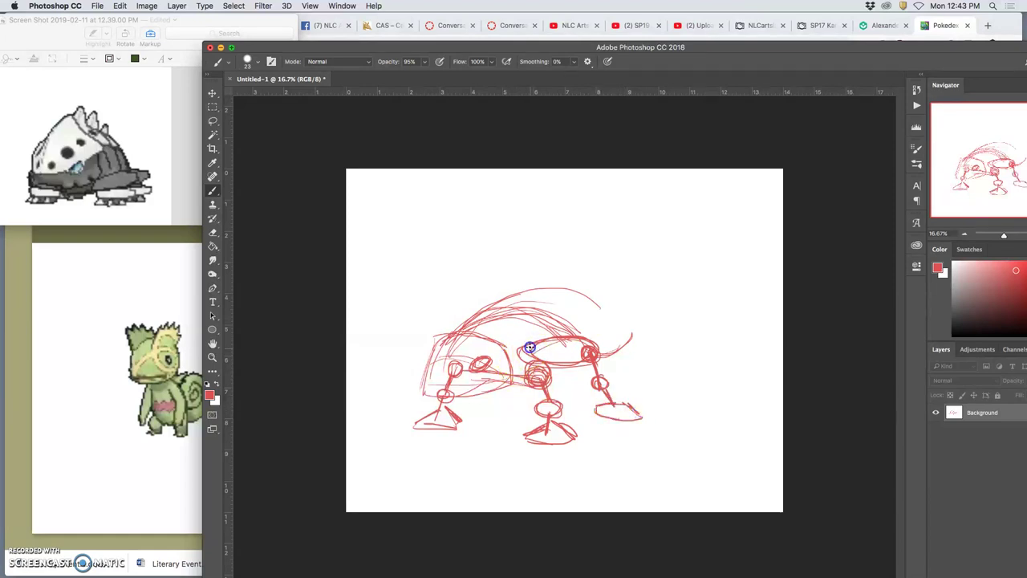
{"action": "left_click_drag", "start_coordinate": [529, 347], "coordinate": [521, 355]}
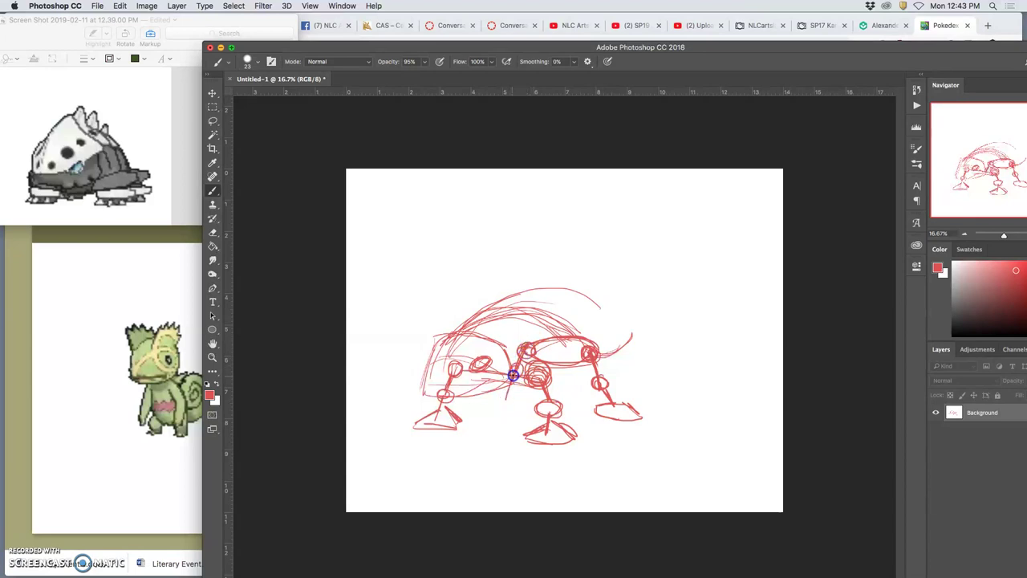
{"action": "mouse_move", "coordinate": [509, 387]}
{"action": "left_mouse_down"}
{"action": "mouse_move", "coordinate": [499, 390]}
{"action": "mouse_move", "coordinate": [518, 399]}
{"action": "left_mouse_up"}
{"action": "mouse_move", "coordinate": [458, 333]}
{"action": "left_mouse_down"}
{"action": "mouse_move", "coordinate": [448, 367]}
{"action": "mouse_move", "coordinate": [473, 323]}
{"action": "mouse_move", "coordinate": [508, 313]}
{"action": "mouse_move", "coordinate": [536, 313]}
{"action": "mouse_move", "coordinate": [564, 332]}
{"action": "mouse_move", "coordinate": [478, 325]}
{"action": "mouse_move", "coordinate": [433, 347]}
{"action": "mouse_move", "coordinate": [442, 337]}
{"action": "mouse_move", "coordinate": [426, 386]}
{"action": "mouse_move", "coordinate": [419, 373]}
{"action": "mouse_move", "coordinate": [432, 395]}
{"action": "mouse_move", "coordinate": [435, 342]}
{"action": "mouse_move", "coordinate": [418, 385]}
{"action": "mouse_move", "coordinate": [424, 399]}
{"action": "mouse_move", "coordinate": [438, 403]}
{"action": "mouse_move", "coordinate": [490, 356]}
{"action": "mouse_move", "coordinate": [487, 312]}
{"action": "mouse_move", "coordinate": [507, 278]}
{"action": "mouse_move", "coordinate": [515, 300]}
{"action": "mouse_move", "coordinate": [508, 296]}
{"action": "mouse_move", "coordinate": [528, 312]}
{"action": "mouse_move", "coordinate": [493, 316]}
{"action": "mouse_move", "coordinate": [523, 303]}
{"action": "mouse_move", "coordinate": [500, 311]}
{"action": "mouse_move", "coordinate": [530, 281]}
{"action": "mouse_move", "coordinate": [555, 307]}
{"action": "left_mouse_up"}
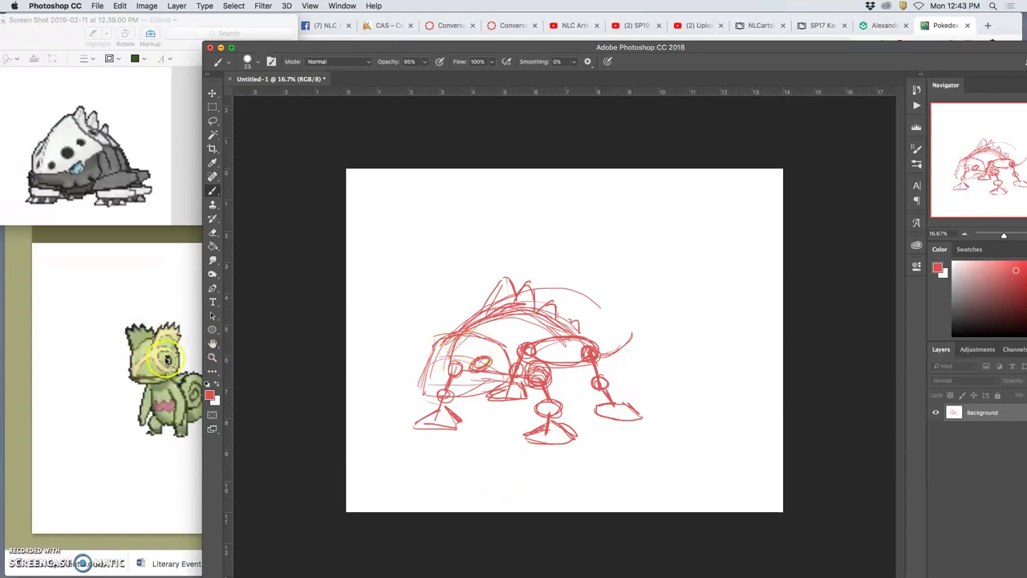
- Brush a spiky crest, a spiral tail curl and extra body strokes onto the sketch
{"action": "mouse_move", "coordinate": [487, 343]}
{"action": "left_mouse_down"}
{"action": "mouse_move", "coordinate": [499, 365]}
{"action": "mouse_move", "coordinate": [472, 334]}
{"action": "mouse_move", "coordinate": [498, 360]}
{"action": "mouse_move", "coordinate": [430, 363]}
{"action": "mouse_move", "coordinate": [434, 335]}
{"action": "mouse_move", "coordinate": [448, 335]}
{"action": "mouse_move", "coordinate": [426, 331]}
{"action": "mouse_move", "coordinate": [436, 323]}
{"action": "mouse_move", "coordinate": [481, 344]}
{"action": "left_mouse_up"}
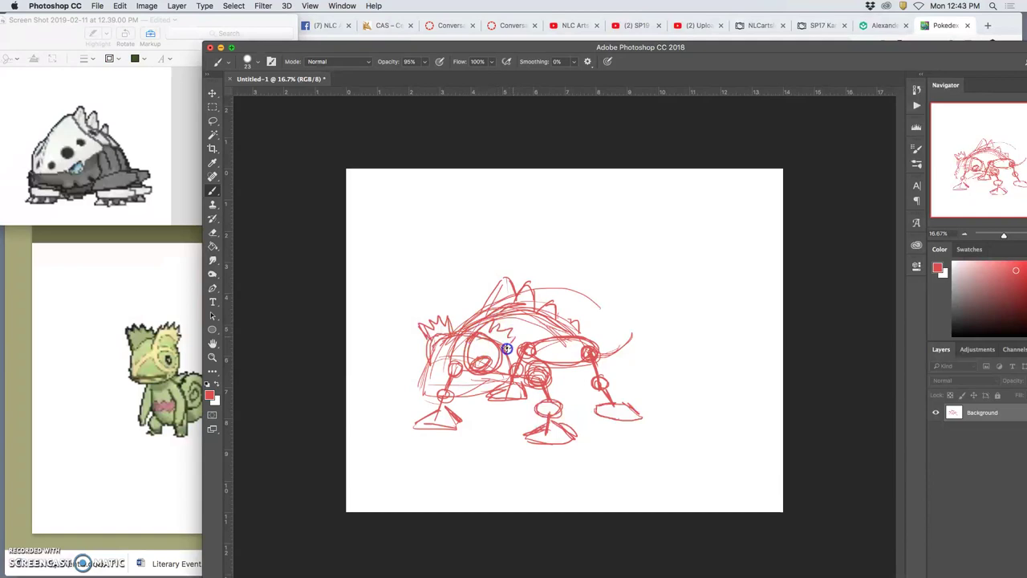
{"action": "mouse_move", "coordinate": [600, 319]}
{"action": "left_mouse_down"}
{"action": "mouse_move", "coordinate": [613, 342]}
{"action": "mouse_move", "coordinate": [602, 312]}
{"action": "mouse_move", "coordinate": [600, 346]}
{"action": "mouse_move", "coordinate": [577, 344]}
{"action": "mouse_move", "coordinate": [614, 347]}
{"action": "mouse_move", "coordinate": [597, 309]}
{"action": "mouse_move", "coordinate": [604, 349]}
{"action": "mouse_move", "coordinate": [590, 351]}
{"action": "mouse_move", "coordinate": [599, 319]}
{"action": "mouse_move", "coordinate": [583, 329]}
{"action": "mouse_move", "coordinate": [597, 326]}
{"action": "mouse_move", "coordinate": [587, 313]}
{"action": "mouse_move", "coordinate": [616, 336]}
{"action": "left_mouse_up"}
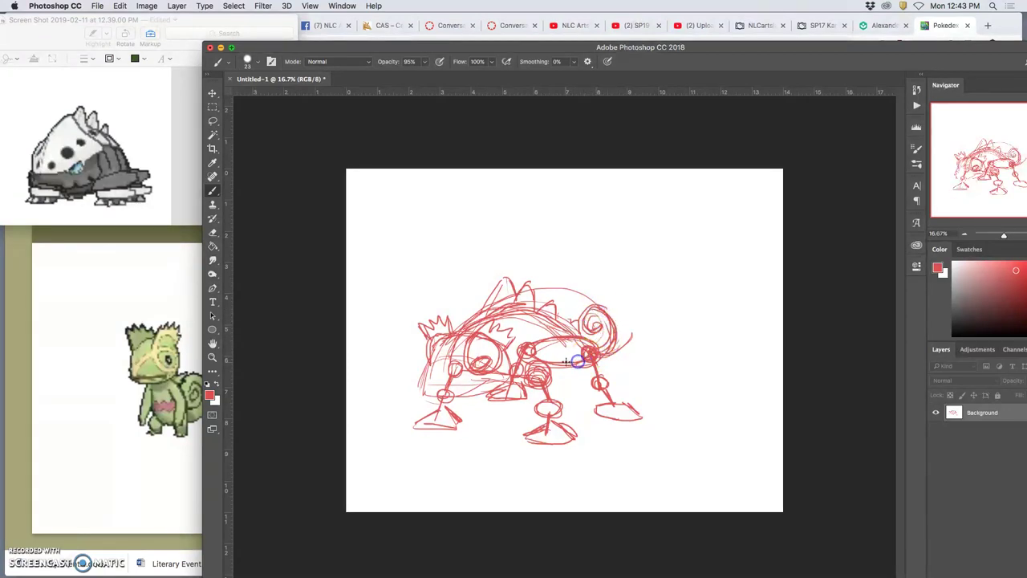
{"action": "mouse_move", "coordinate": [514, 377]}
{"action": "left_mouse_down"}
{"action": "mouse_move", "coordinate": [563, 368]}
{"action": "mouse_move", "coordinate": [538, 390]}
{"action": "left_mouse_up"}
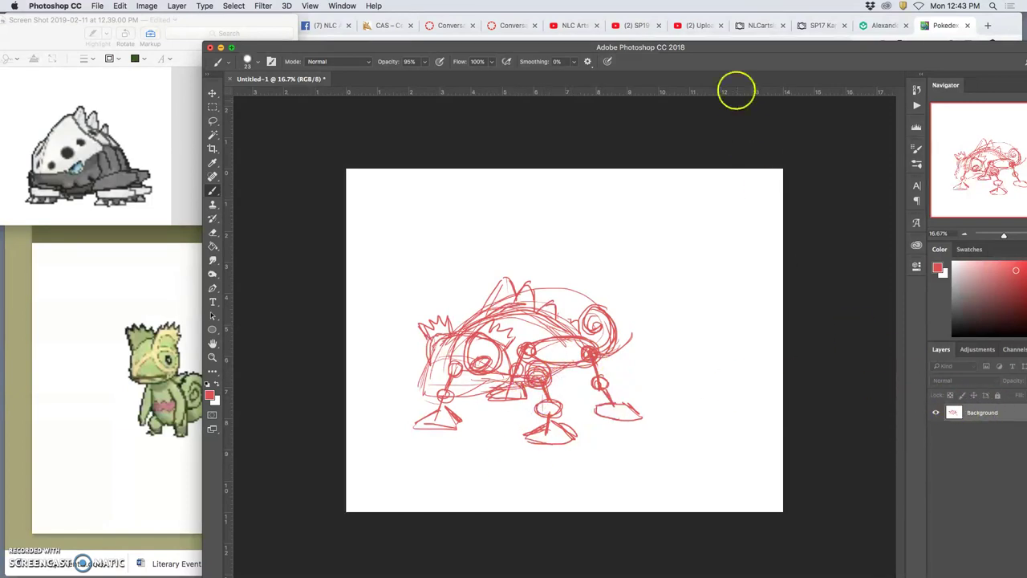
{"action": "left_click_drag", "start_coordinate": [743, 46], "coordinate": [663, 20]}
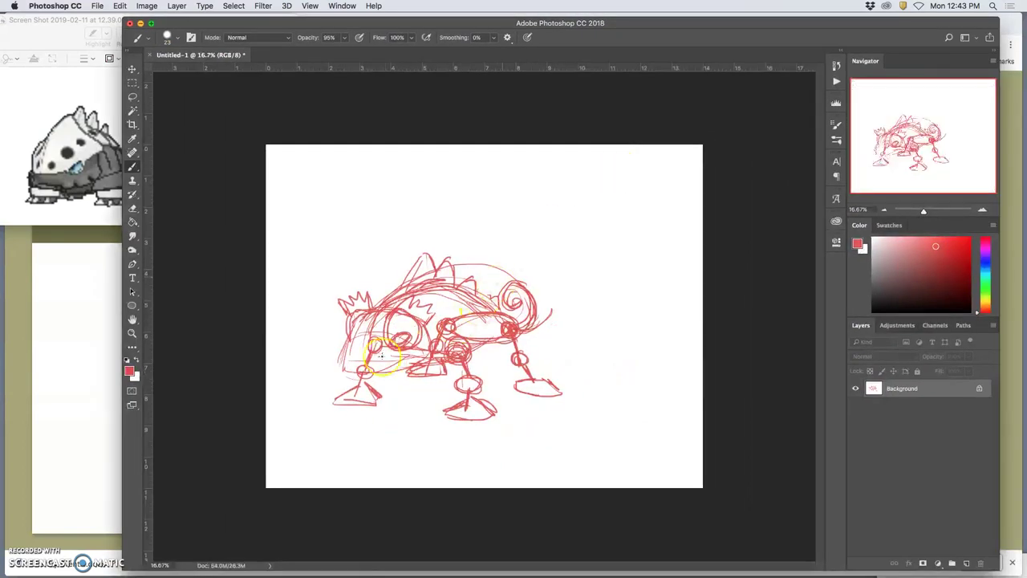
- Add a new empty layer and change the foreground colour from red to light cyan
{"action": "left_click", "coordinate": [967, 564]}
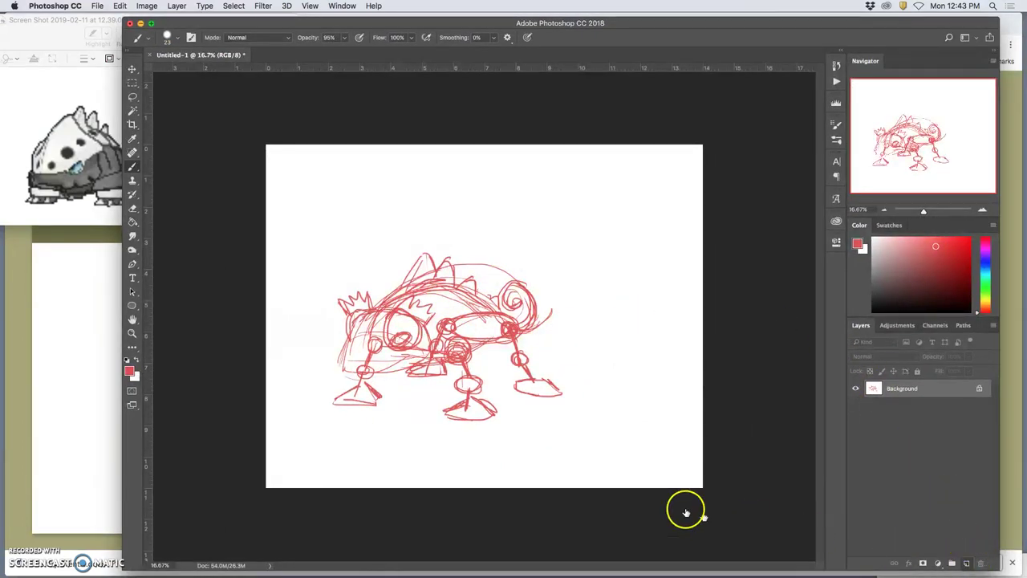
{"action": "left_click", "coordinate": [129, 371]}
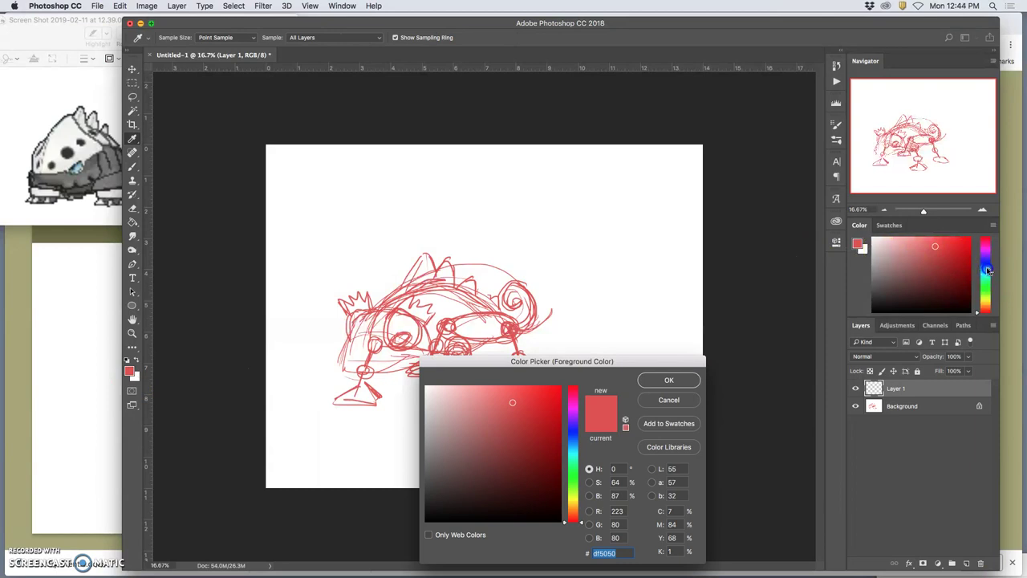
{"action": "left_click", "coordinate": [668, 380]}
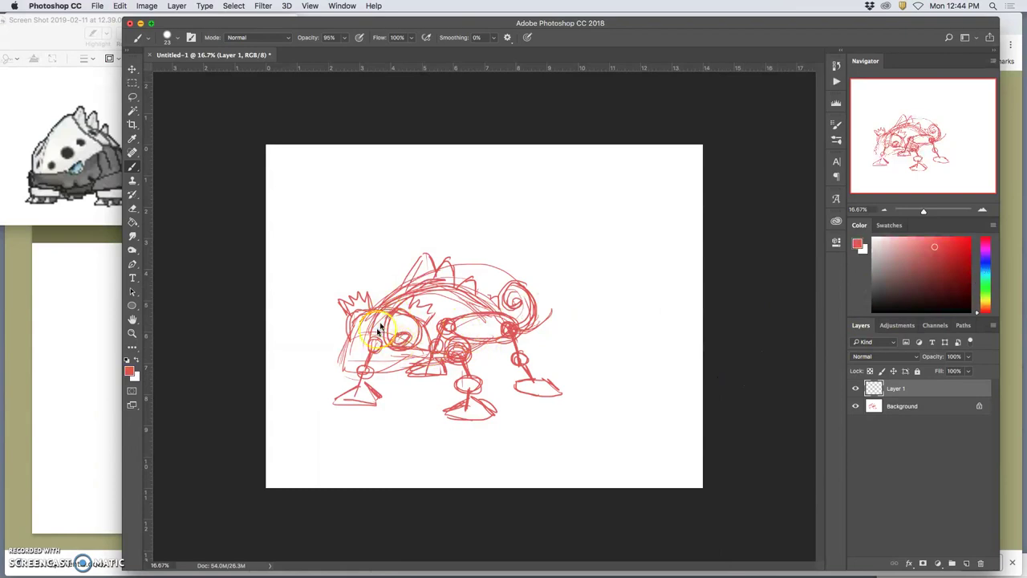
{"action": "left_click", "coordinate": [982, 272]}
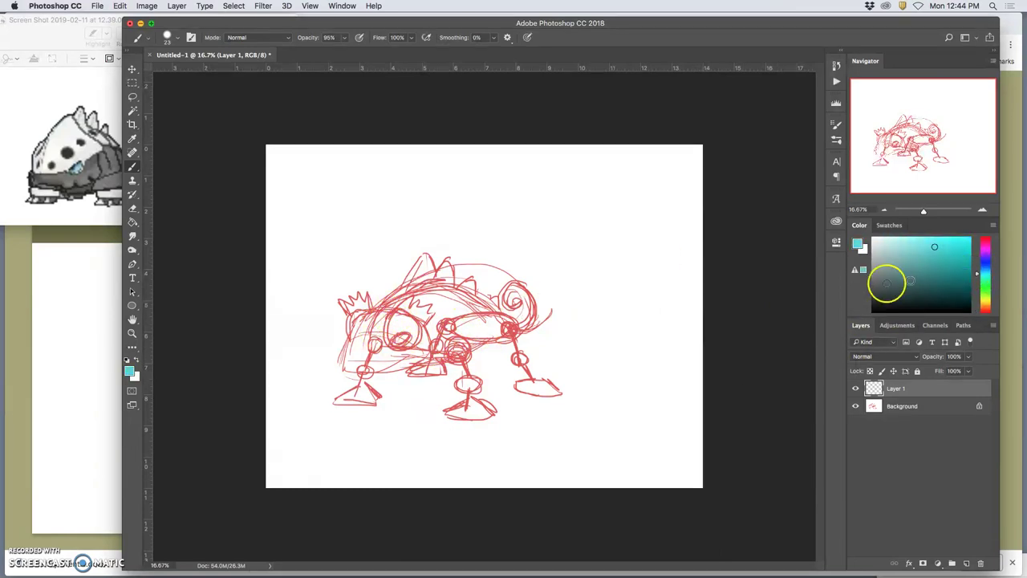
{"action": "left_click", "coordinate": [262, 29]}
{"action": "left_click_drag", "start_coordinate": [394, 23], "coordinate": [532, 34]}
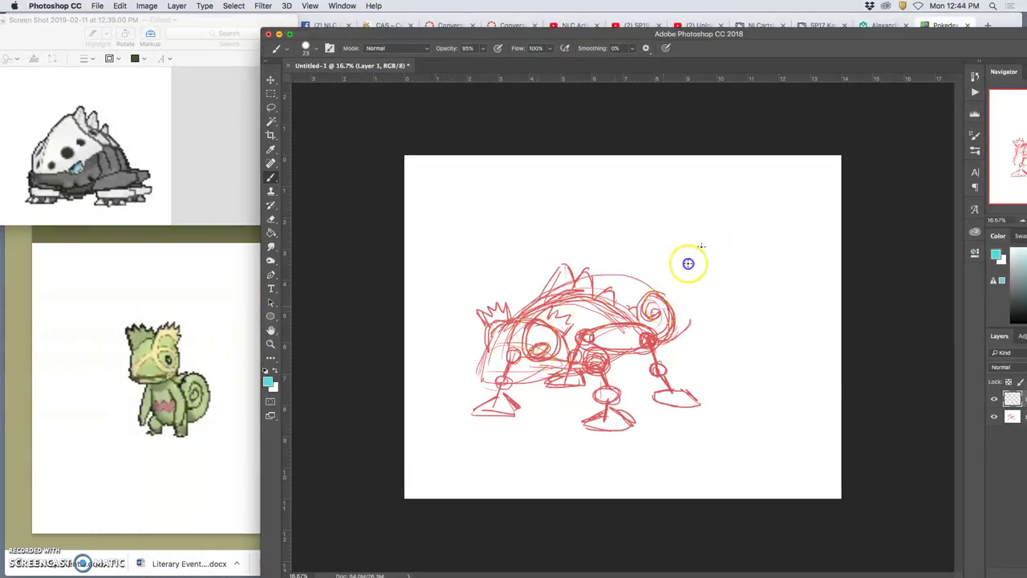
- Draw cyan leader lines from the tail and hind leg, handwriting 'fern' and 'aligator'
{"action": "mouse_move", "coordinate": [688, 261]}
{"action": "left_mouse_down"}
{"action": "mouse_move", "coordinate": [658, 306]}
{"action": "mouse_move", "coordinate": [711, 232]}
{"action": "left_mouse_up"}
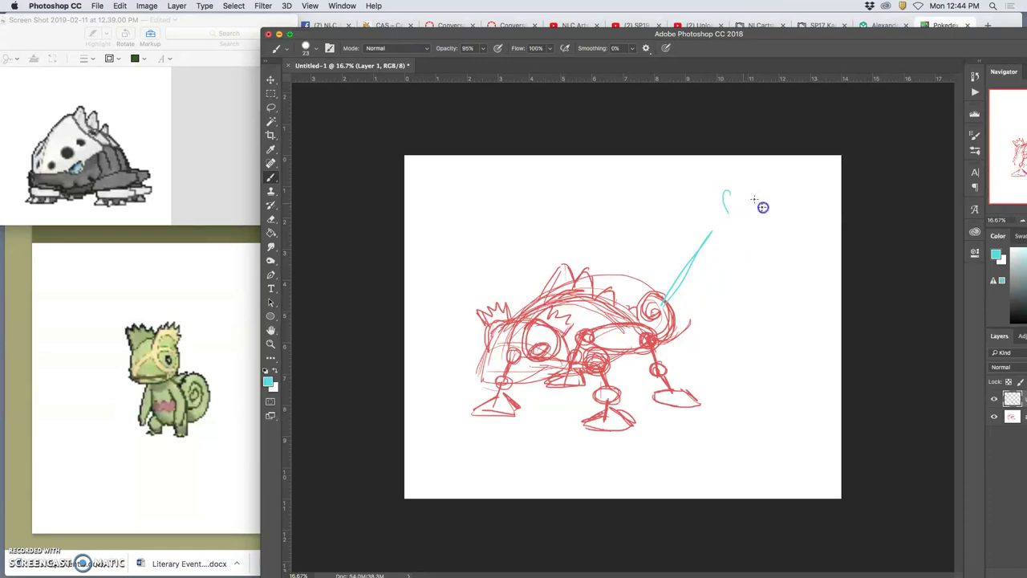
{"action": "mouse_move", "coordinate": [724, 191]}
{"action": "left_mouse_down"}
{"action": "mouse_move", "coordinate": [730, 211]}
{"action": "mouse_move", "coordinate": [764, 202]}
{"action": "left_mouse_up"}
{"action": "mouse_move", "coordinate": [716, 338]}
{"action": "left_mouse_down"}
{"action": "mouse_move", "coordinate": [659, 389]}
{"action": "mouse_move", "coordinate": [671, 408]}
{"action": "mouse_move", "coordinate": [646, 398]}
{"action": "mouse_move", "coordinate": [639, 374]}
{"action": "mouse_move", "coordinate": [673, 347]}
{"action": "mouse_move", "coordinate": [648, 374]}
{"action": "left_mouse_up"}
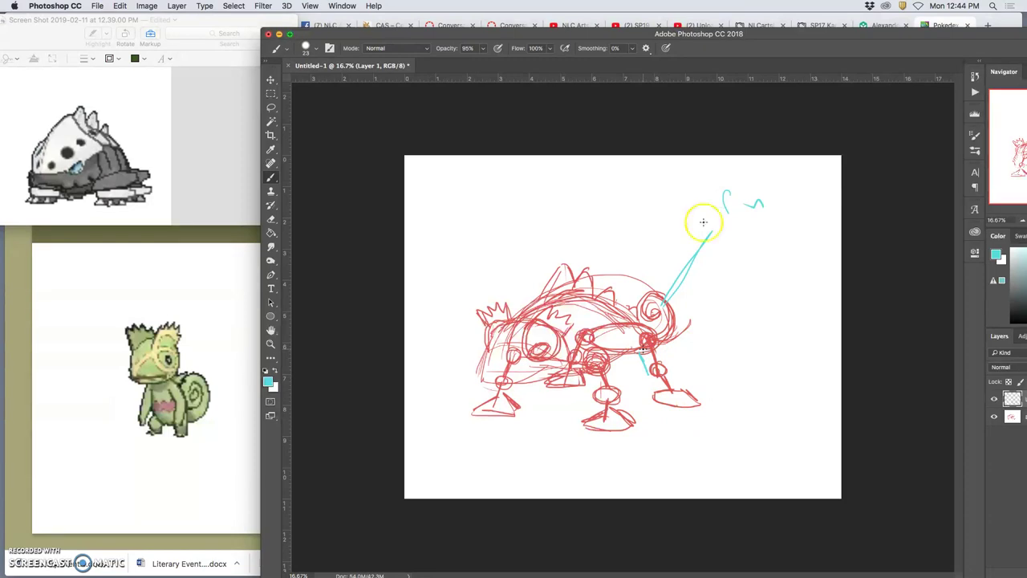
{"action": "left_click", "coordinate": [676, 363]}
{"action": "mouse_move", "coordinate": [680, 360]}
{"action": "left_mouse_down"}
{"action": "mouse_move", "coordinate": [759, 353]}
{"action": "mouse_move", "coordinate": [765, 335]}
{"action": "mouse_move", "coordinate": [778, 358]}
{"action": "mouse_move", "coordinate": [825, 332]}
{"action": "left_mouse_up"}
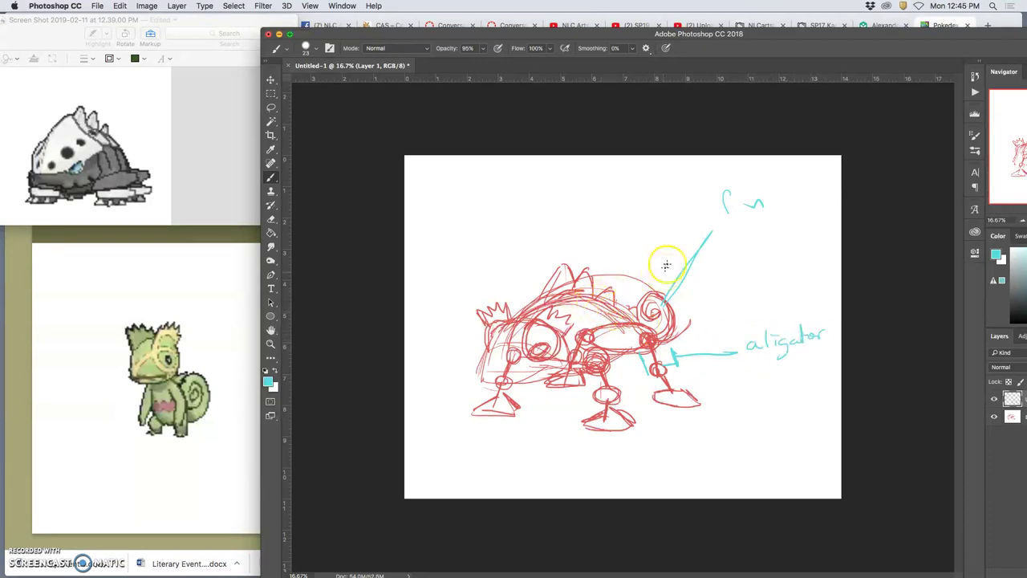
{"action": "left_click_drag", "start_coordinate": [727, 207], "coordinate": [758, 202]}
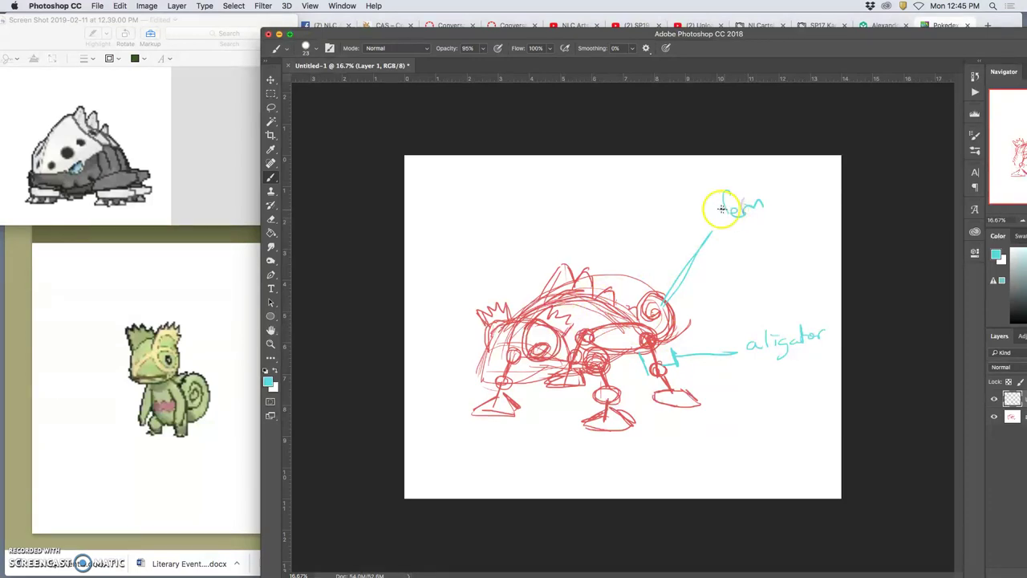
- Draw a cyan line from the crest to a handwritten 'succulents' label, underlined twice
{"action": "left_click_drag", "start_coordinate": [495, 300], "coordinate": [478, 267]}
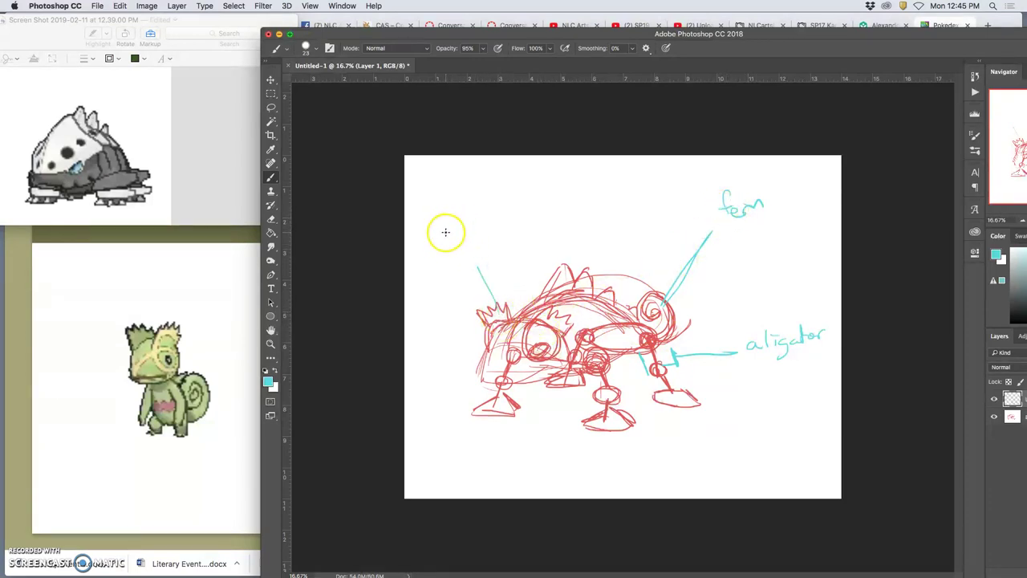
{"action": "mouse_move", "coordinate": [445, 232]}
{"action": "left_mouse_down"}
{"action": "mouse_move", "coordinate": [442, 246]}
{"action": "mouse_move", "coordinate": [495, 228]}
{"action": "left_mouse_up"}
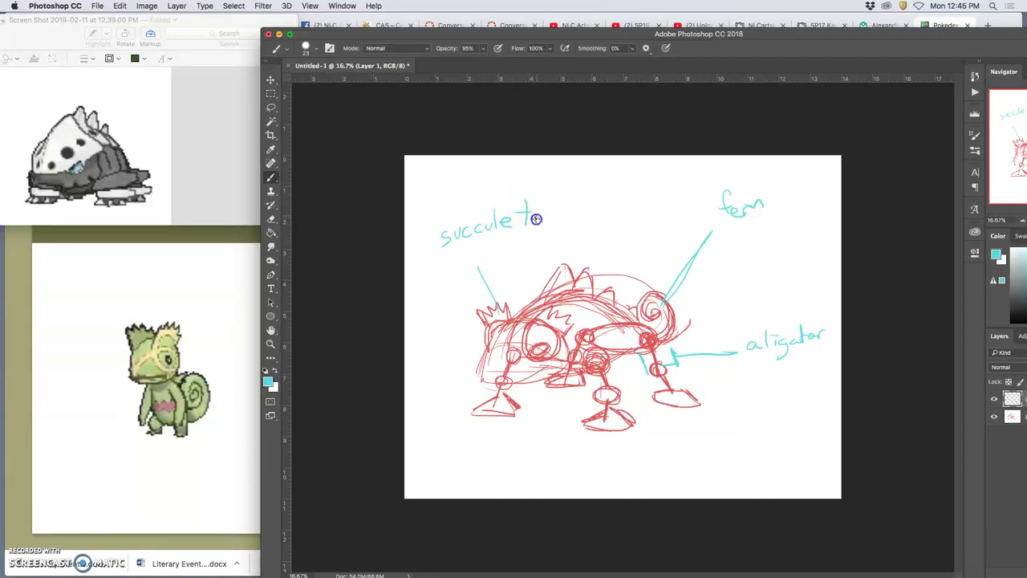
{"action": "left_click_drag", "start_coordinate": [536, 219], "coordinate": [527, 232]}
{"action": "left_click_drag", "start_coordinate": [444, 249], "coordinate": [516, 234]}
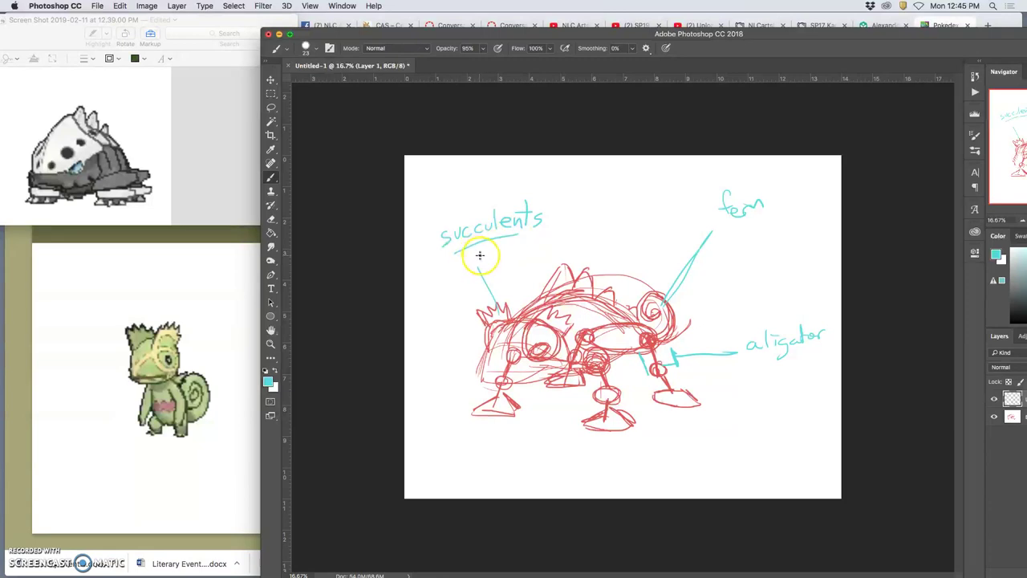
{"action": "mouse_move", "coordinate": [477, 249]}
{"action": "left_mouse_down"}
{"action": "mouse_move", "coordinate": [468, 252]}
{"action": "mouse_move", "coordinate": [498, 249]}
{"action": "left_mouse_up"}
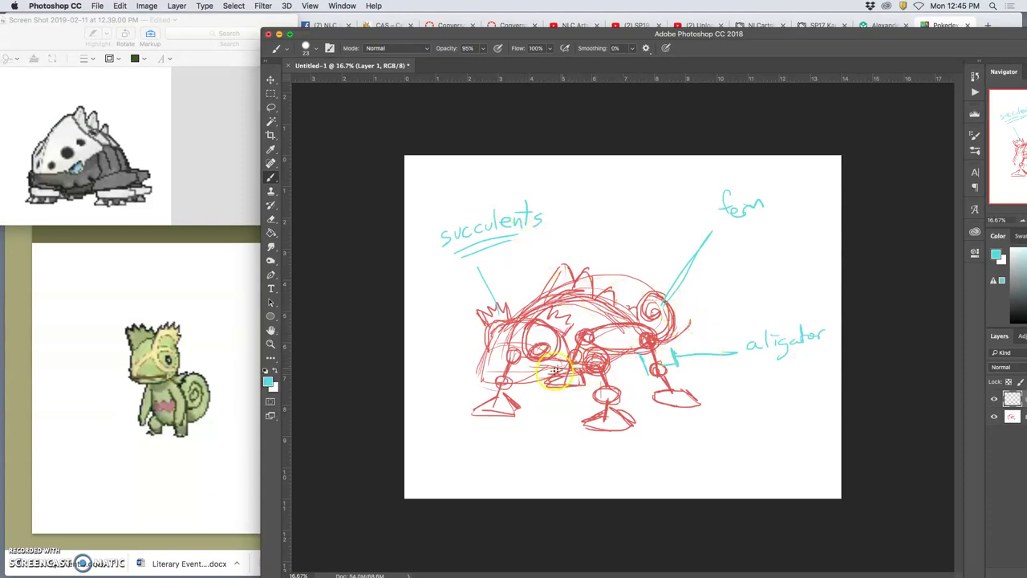
{"action": "left_click_drag", "start_coordinate": [546, 378], "coordinate": [525, 379]}
- Save the sketch to the Desktop as a Photoshop PSD named '<author> Assign 2 Sketch'
{"action": "left_click", "coordinate": [100, 7]}
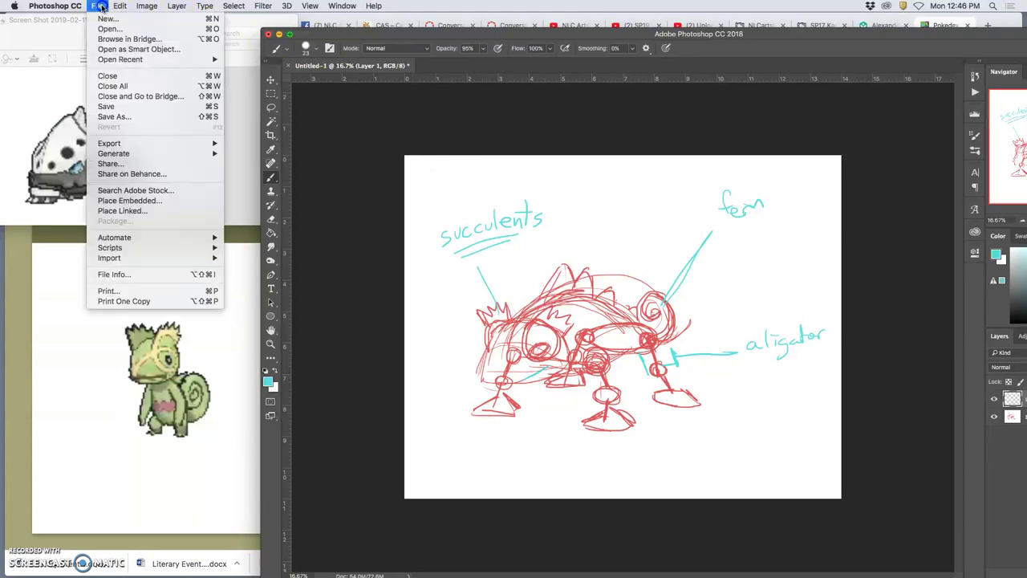
{"action": "left_click", "coordinate": [111, 107]}
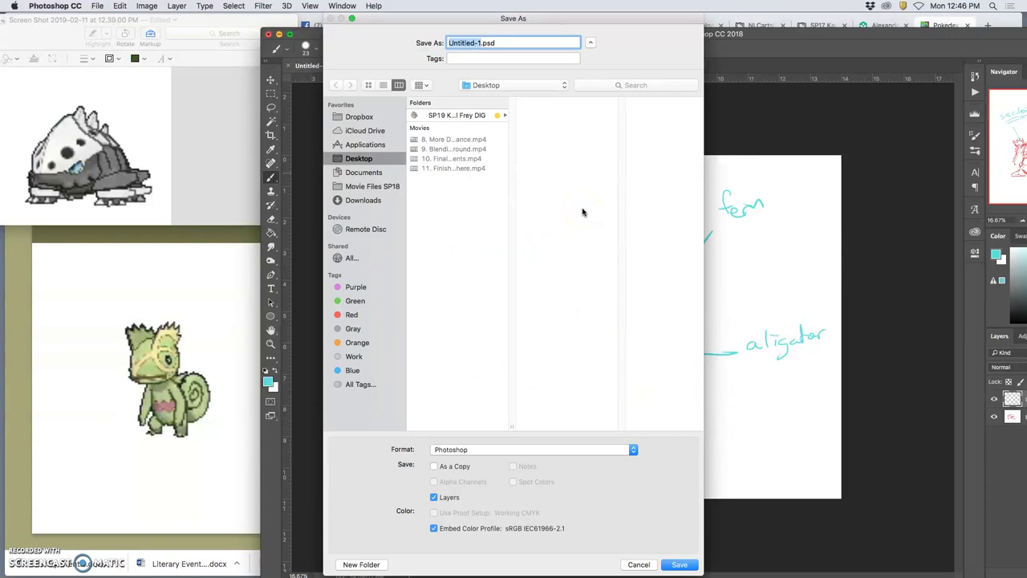
{"action": "type", "text": "Karl Assign 2 Sketch"}
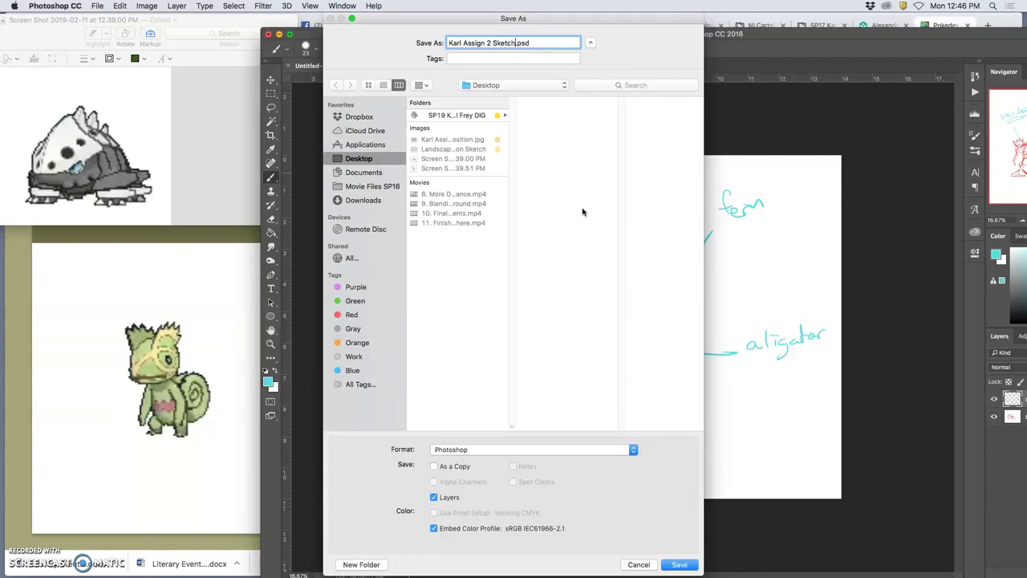
{"action": "left_click", "coordinate": [674, 562]}
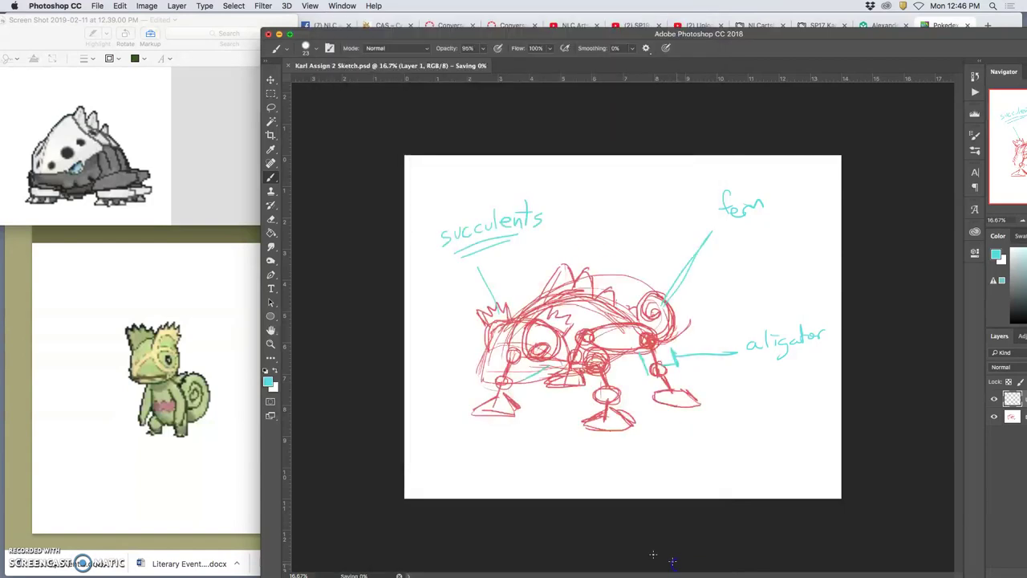